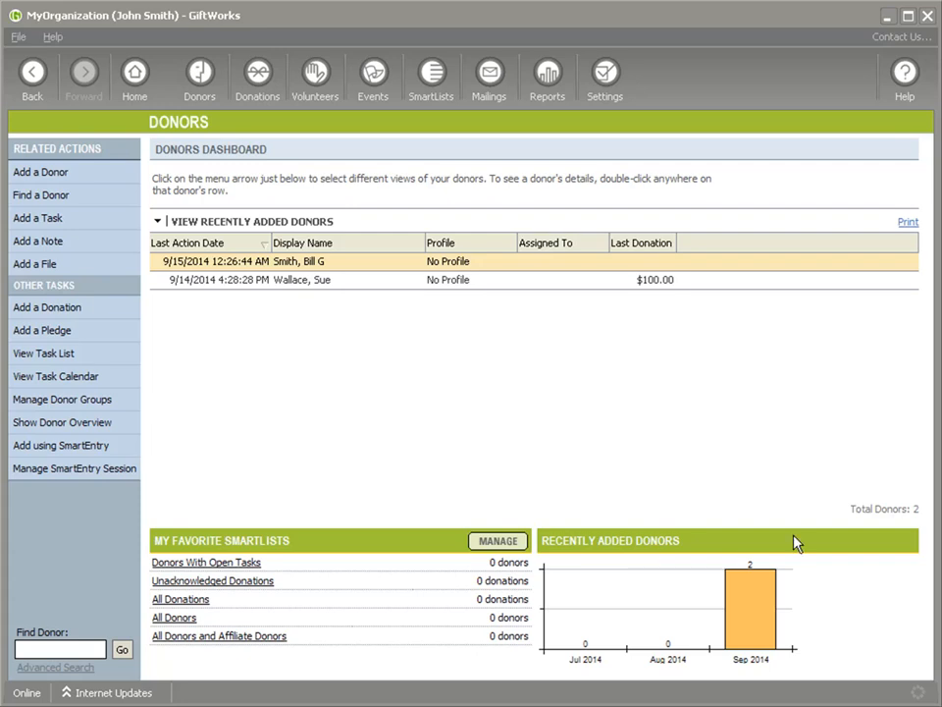
Open the second donor's Donations > Recurring Profiles list.
{"action": "left_click", "coordinate": [301, 286]}
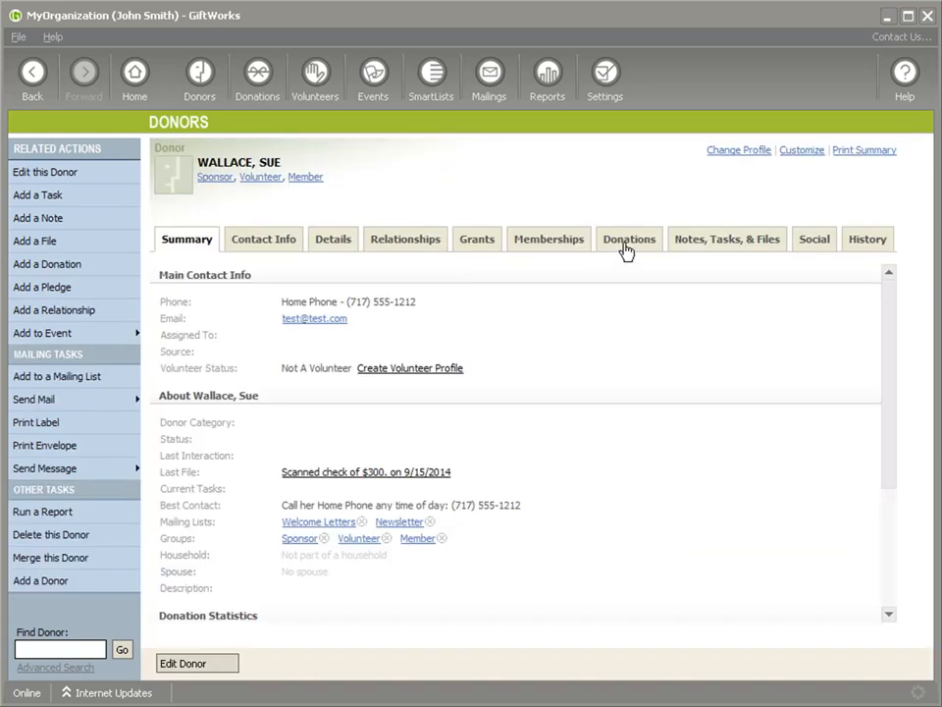
{"action": "left_click", "coordinate": [625, 246]}
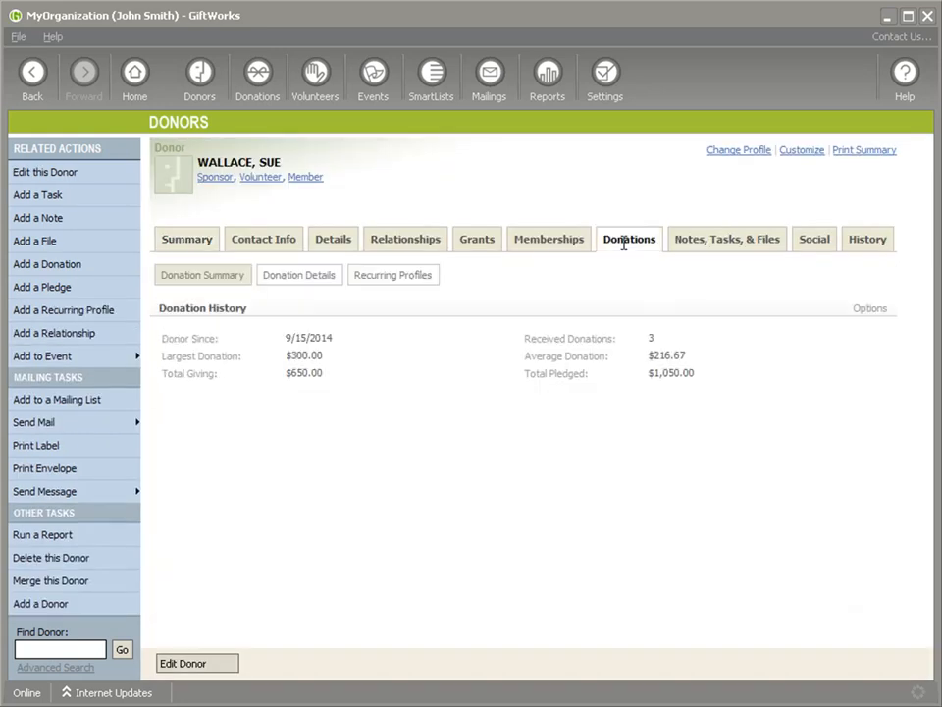
{"action": "left_click", "coordinate": [390, 285]}
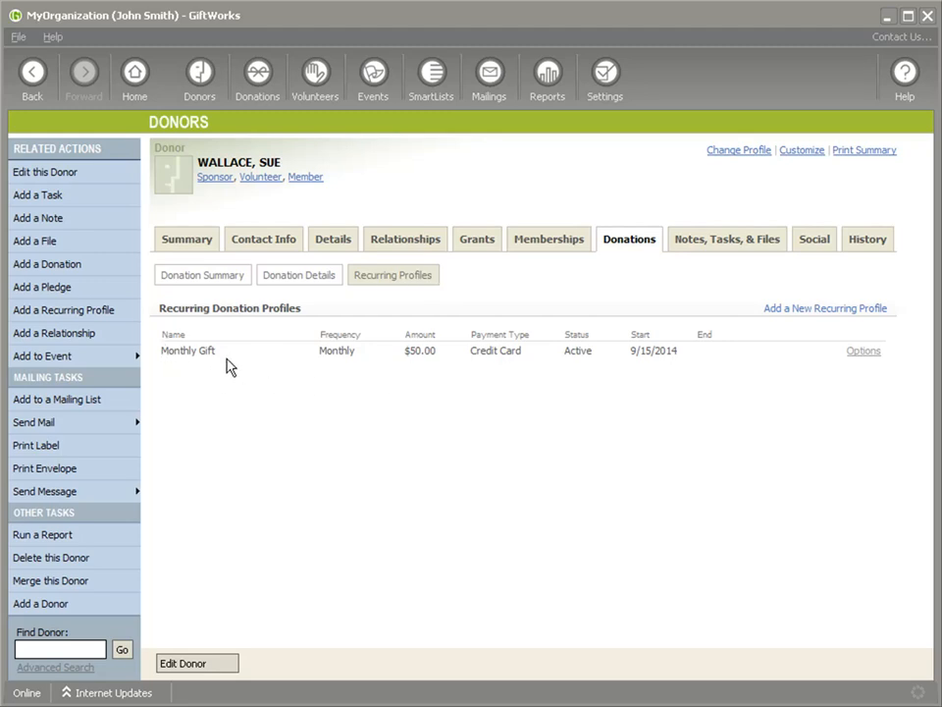
Highlight the profile's Monthly frequency, $50.00 amount and 9/15/2014 start date.
{"action": "double_click", "coordinate": [323, 352]}
{"action": "left_click", "coordinate": [357, 372]}
{"action": "left_click_drag", "start_coordinate": [402, 356], "coordinate": [521, 361]}
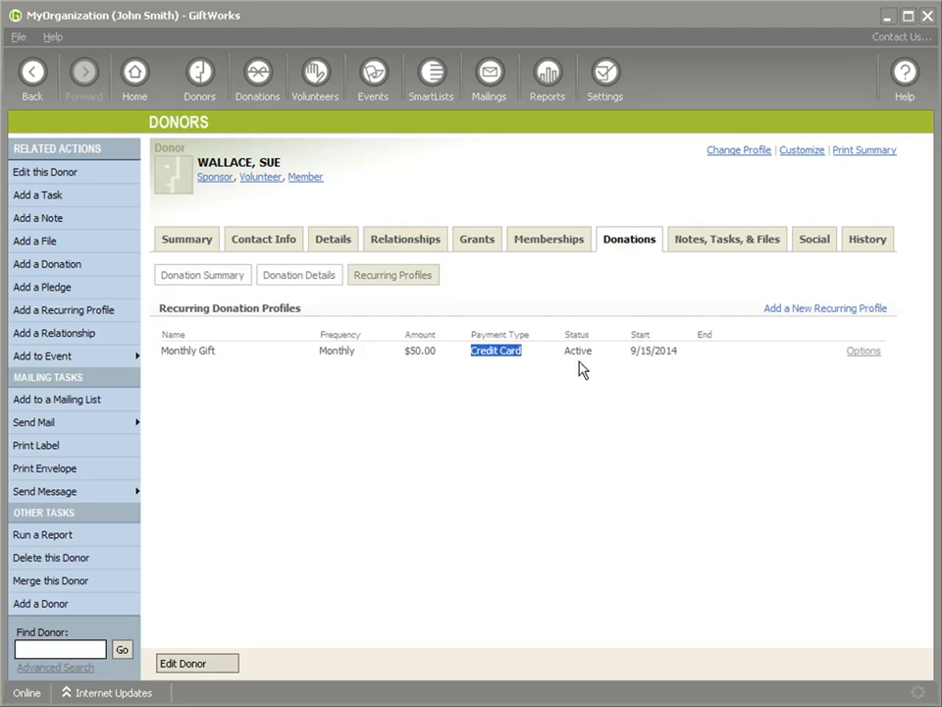
{"action": "left_click_drag", "start_coordinate": [630, 350], "coordinate": [684, 351]}
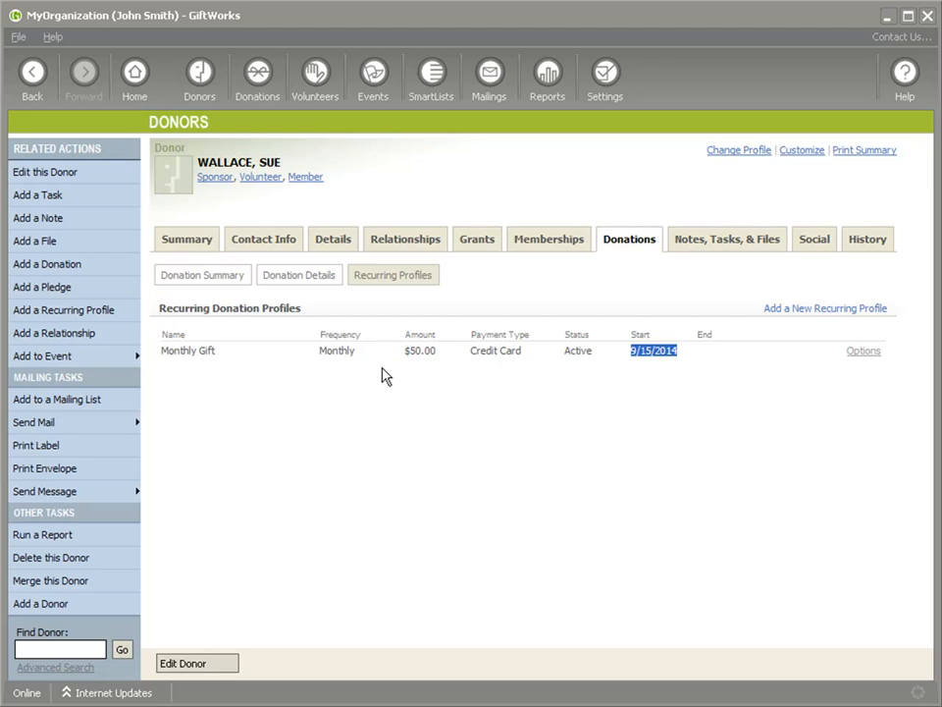
{"action": "left_click", "coordinate": [351, 357]}
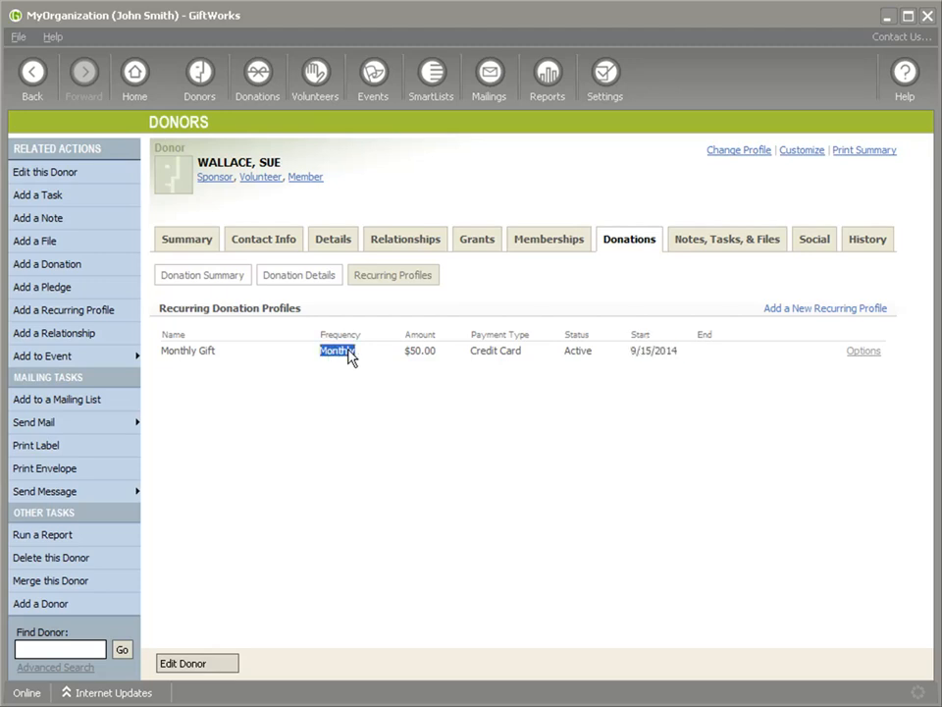
{"action": "left_click", "coordinate": [429, 356]}
{"action": "mouse_move", "coordinate": [164, 349]}
{"action": "left_mouse_down"}
{"action": "mouse_move", "coordinate": [689, 349]}
{"action": "mouse_move", "coordinate": [164, 350]}
{"action": "left_mouse_up"}
{"action": "left_click_drag", "start_coordinate": [471, 349], "coordinate": [528, 357]}
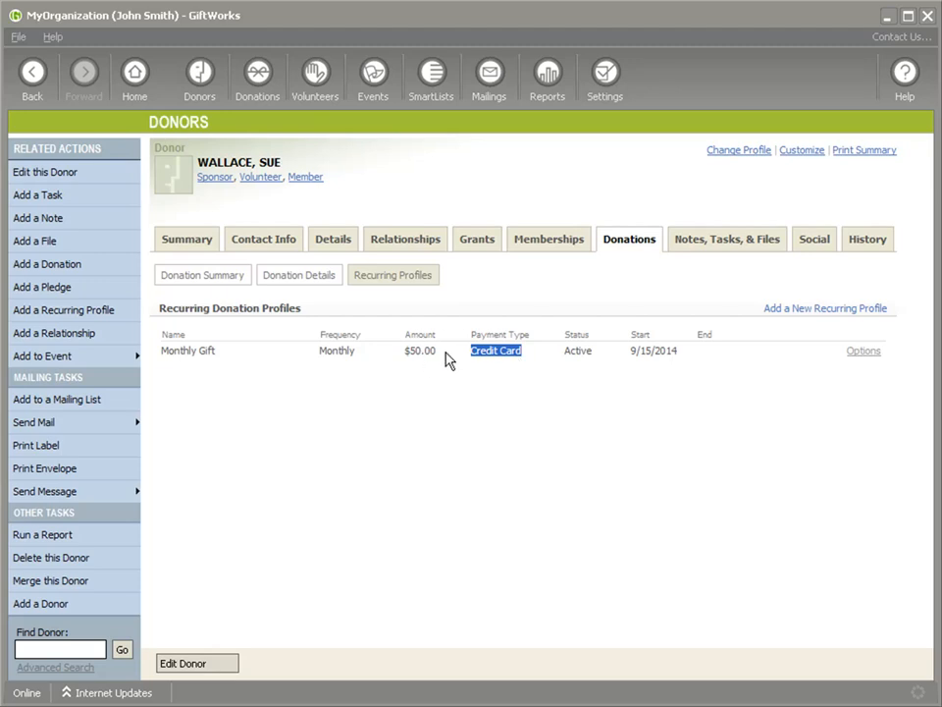
{"action": "left_click_drag", "start_coordinate": [405, 350], "coordinate": [524, 353]}
Open Settings and go to the Tools, Updates, and Integration page.
{"action": "left_click", "coordinate": [606, 78]}
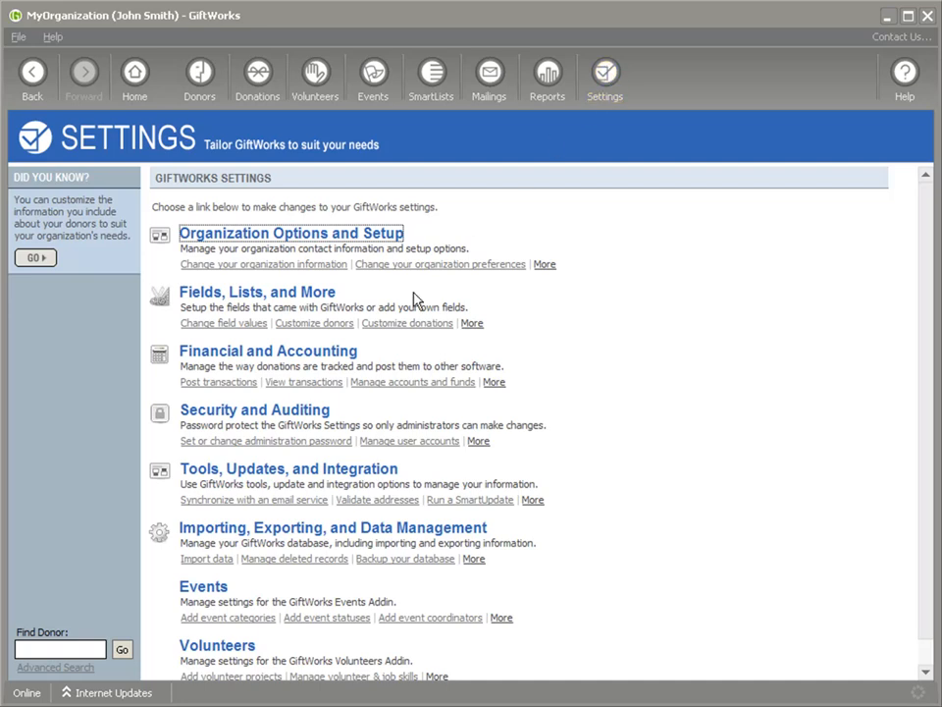
{"action": "left_click", "coordinate": [275, 476]}
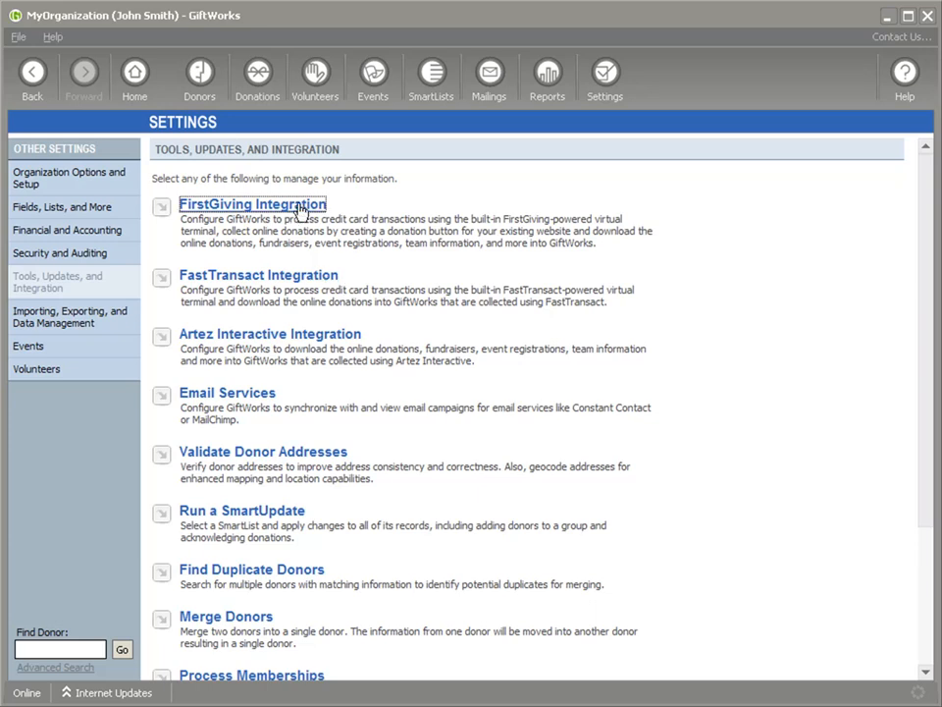
Search FirstGiving for 'testing', select TESTING ACCOUNT and accept the agreement.
{"action": "left_click", "coordinate": [227, 208]}
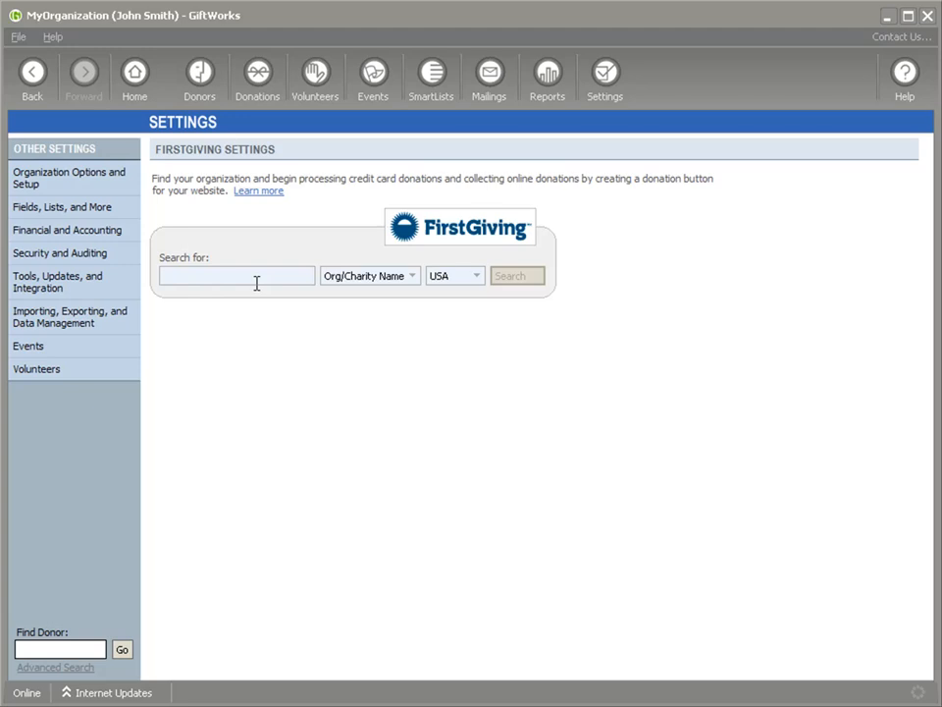
{"action": "type", "text": "testing"}
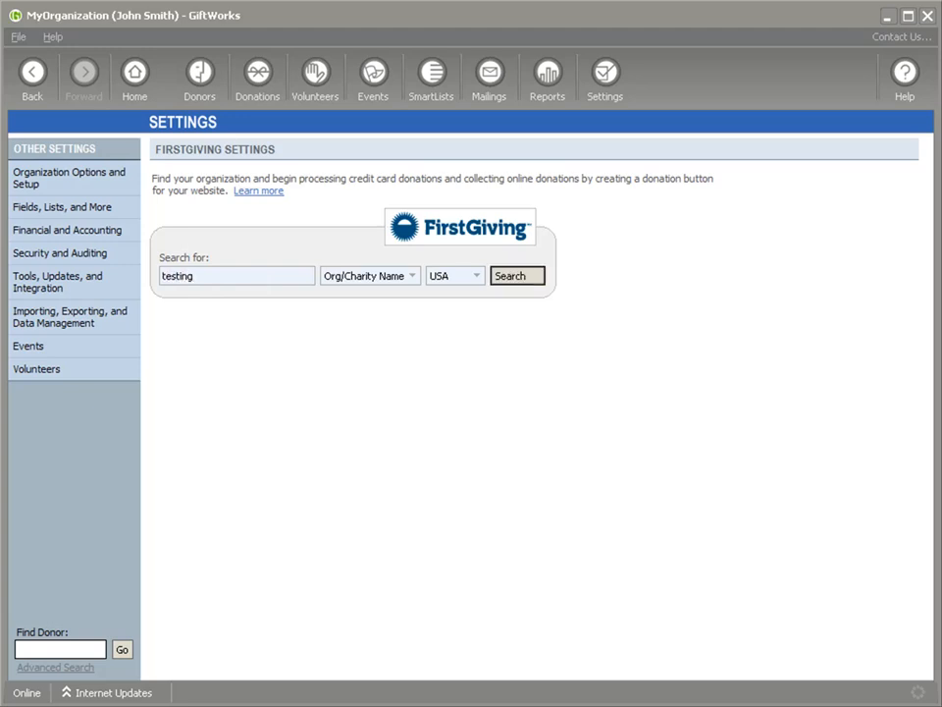
{"action": "key", "text": "Return"}
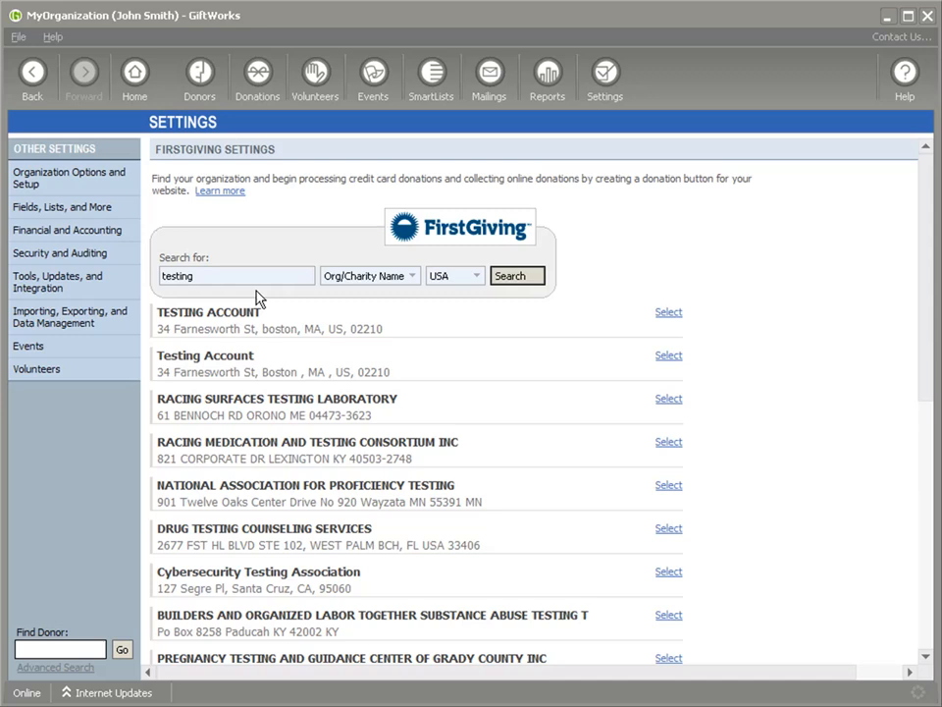
{"action": "left_click", "coordinate": [669, 312]}
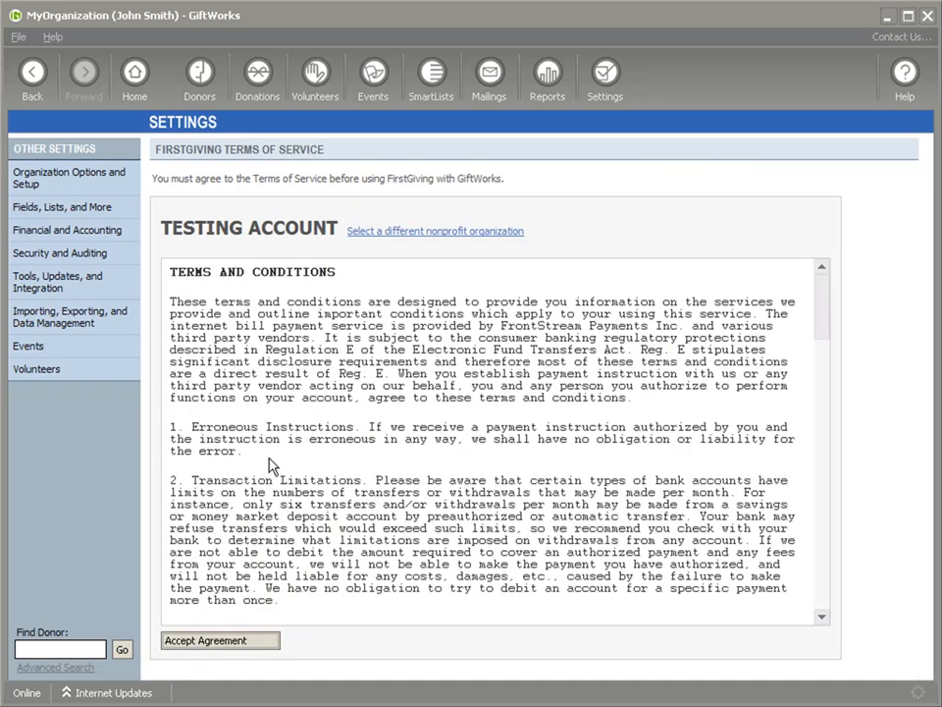
{"action": "left_click", "coordinate": [212, 644]}
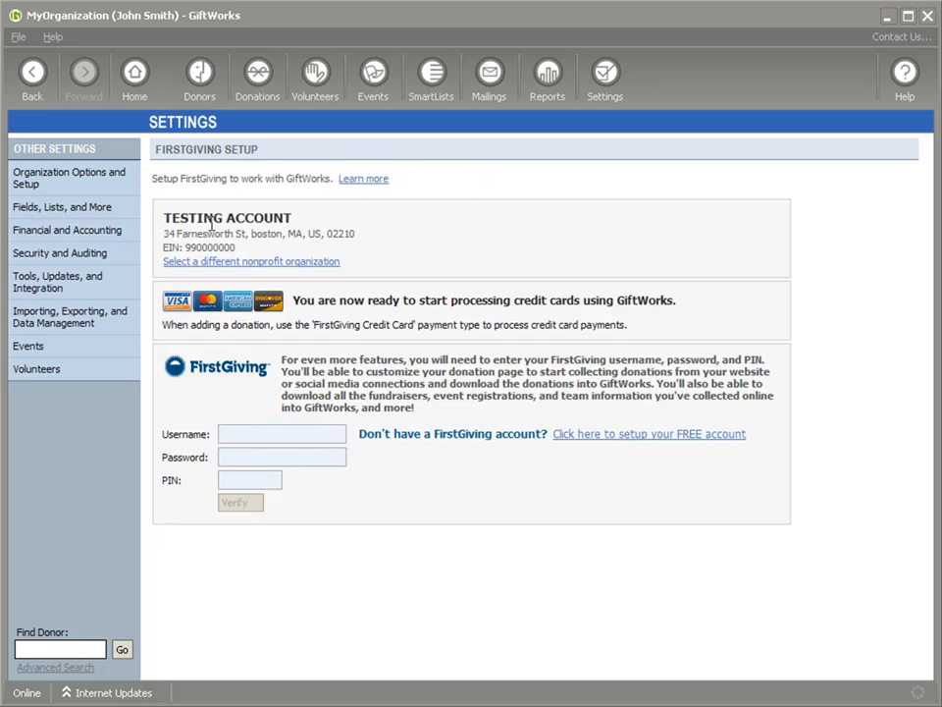
{"action": "left_click_drag", "start_coordinate": [165, 218], "coordinate": [293, 219]}
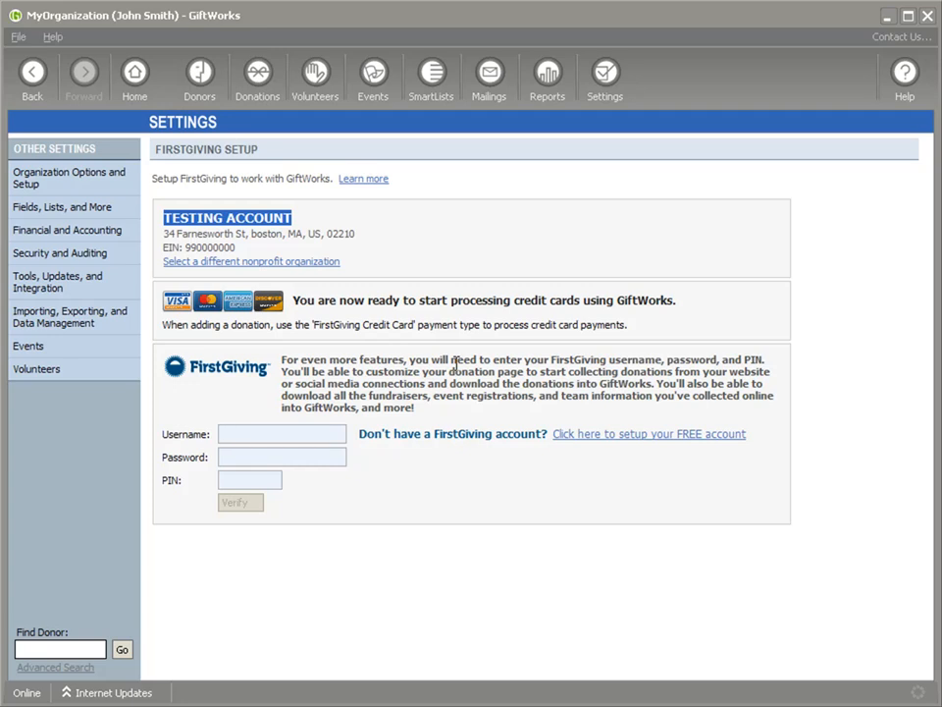
Reopen the second donor's Monthly Gift recurring profile for editing.
{"action": "left_click", "coordinate": [203, 81]}
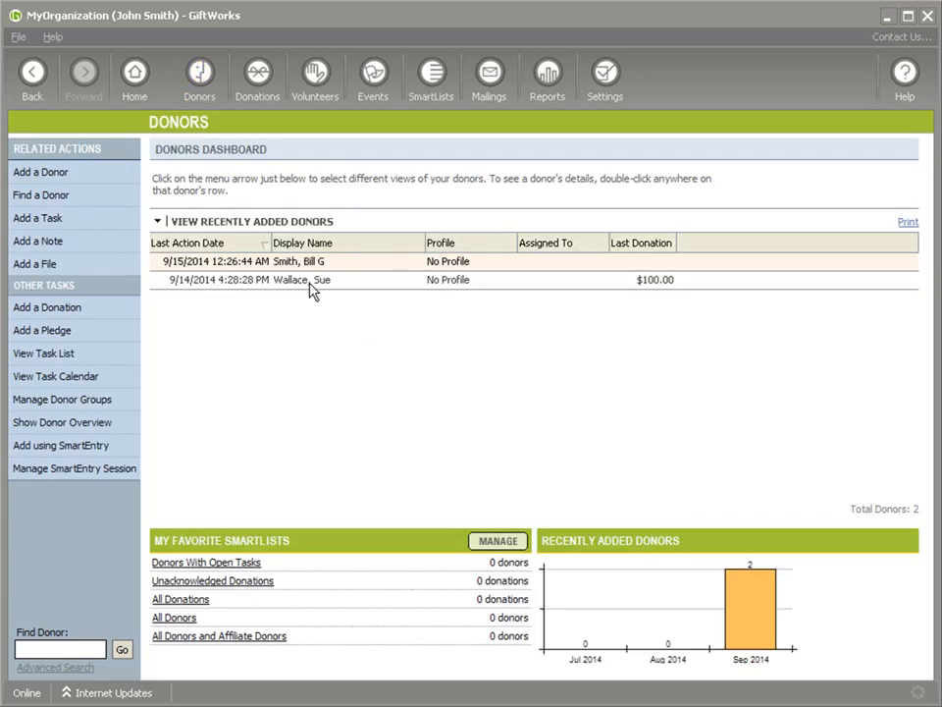
{"action": "left_click", "coordinate": [310, 284]}
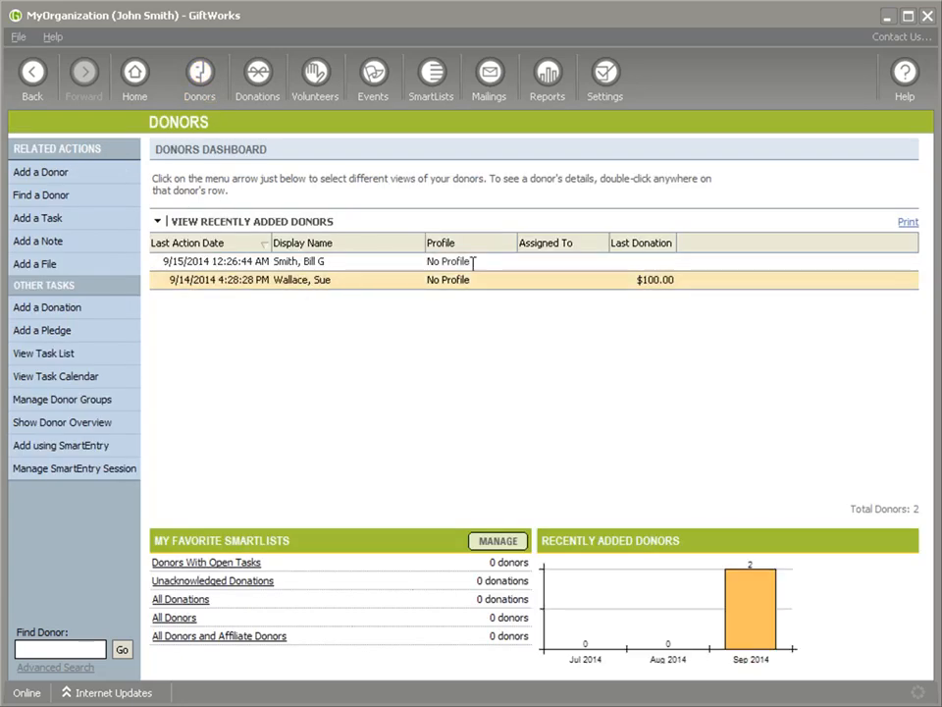
{"action": "double_click", "coordinate": [421, 278]}
{"action": "left_click", "coordinate": [629, 246]}
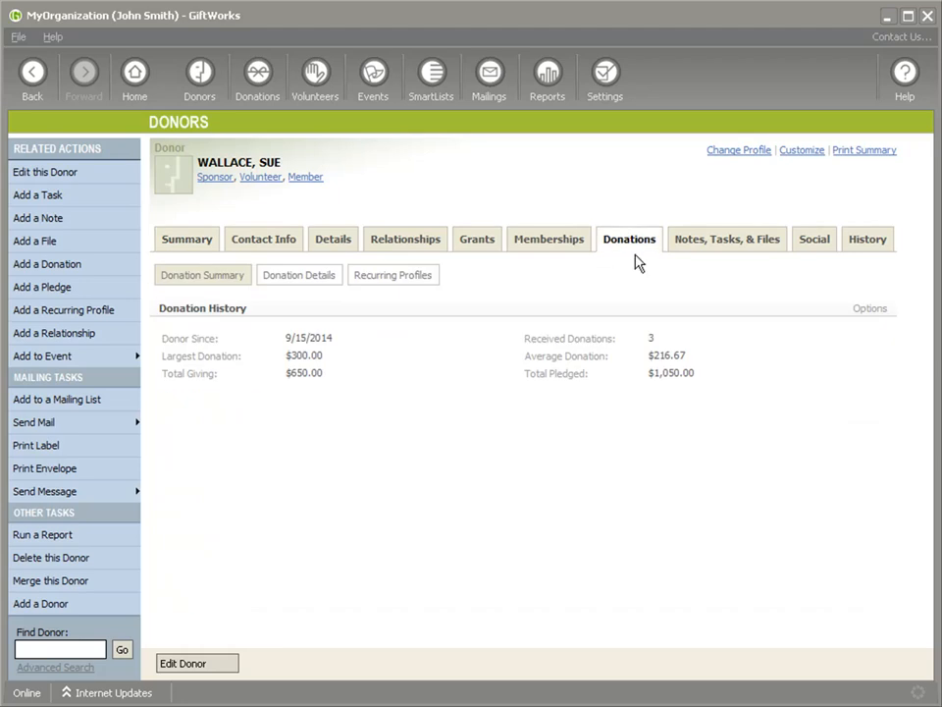
{"action": "left_click", "coordinate": [398, 277]}
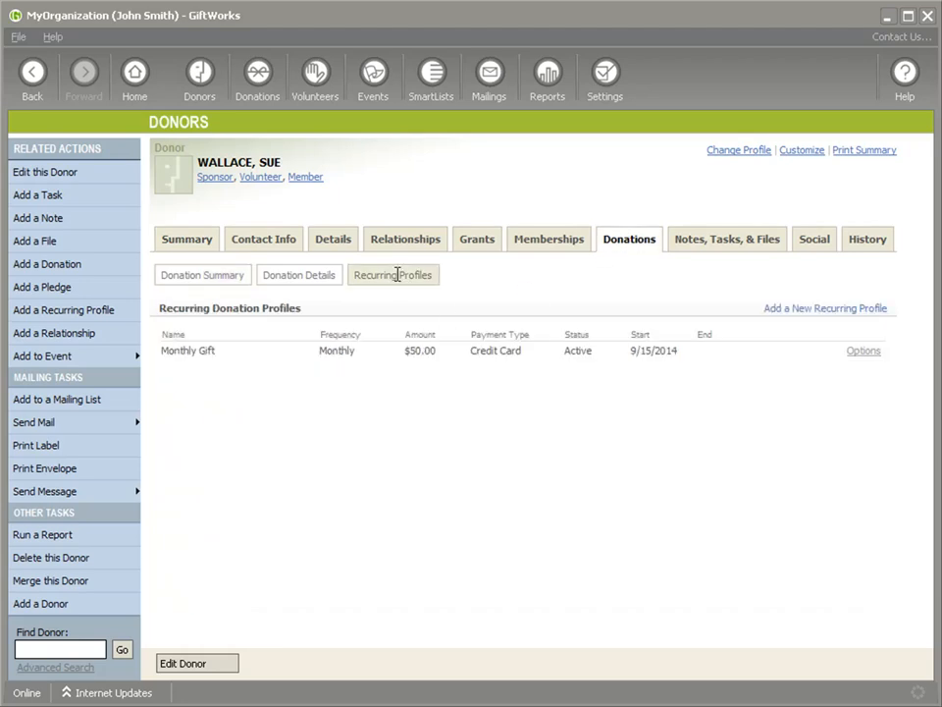
{"action": "left_click", "coordinate": [863, 352]}
{"action": "left_click", "coordinate": [869, 387]}
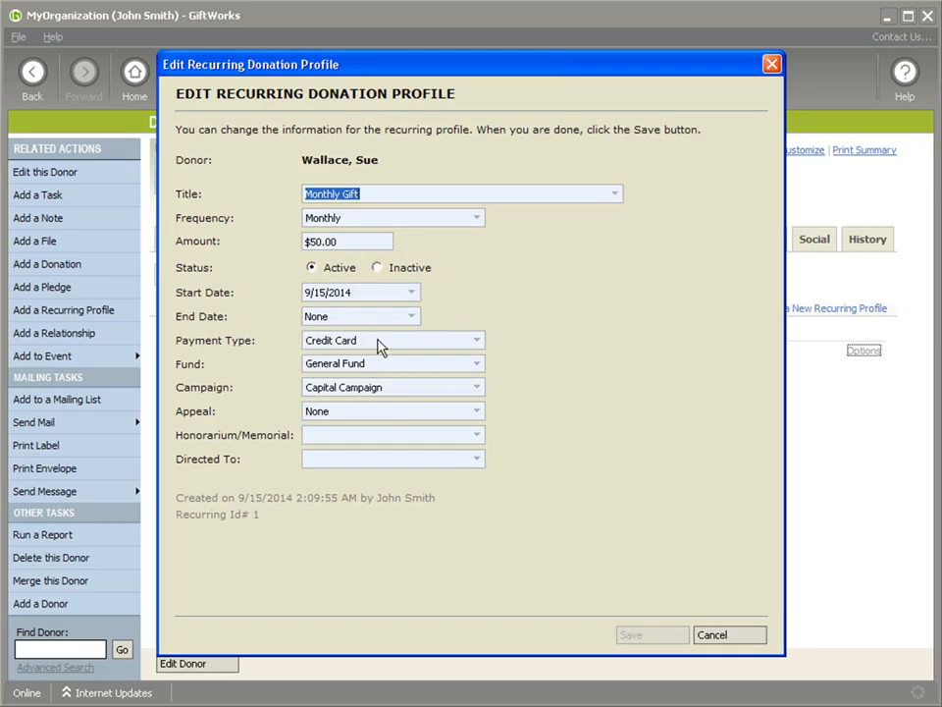
Set the profile's payment type to FirstGiving Credit Card.
{"action": "left_click", "coordinate": [371, 339]}
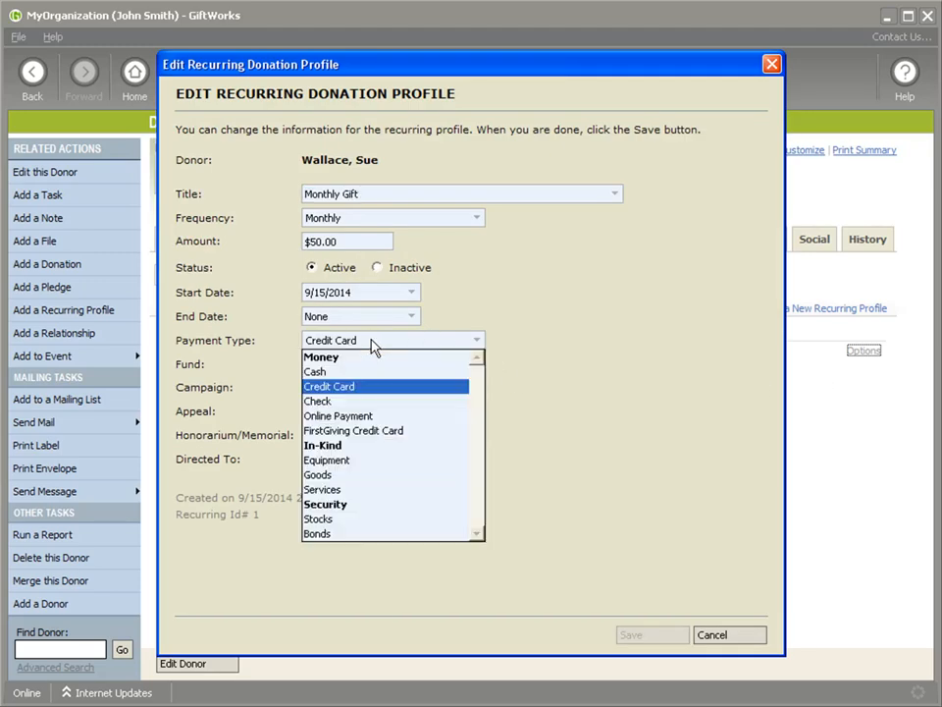
{"action": "left_click", "coordinate": [379, 442]}
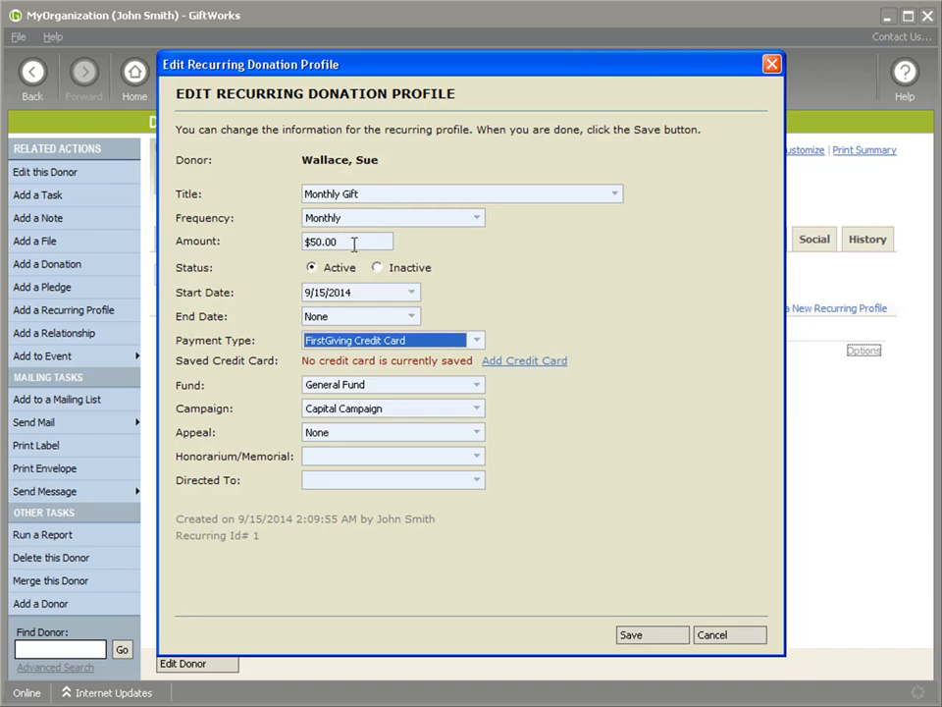
{"action": "left_click", "coordinate": [324, 243]}
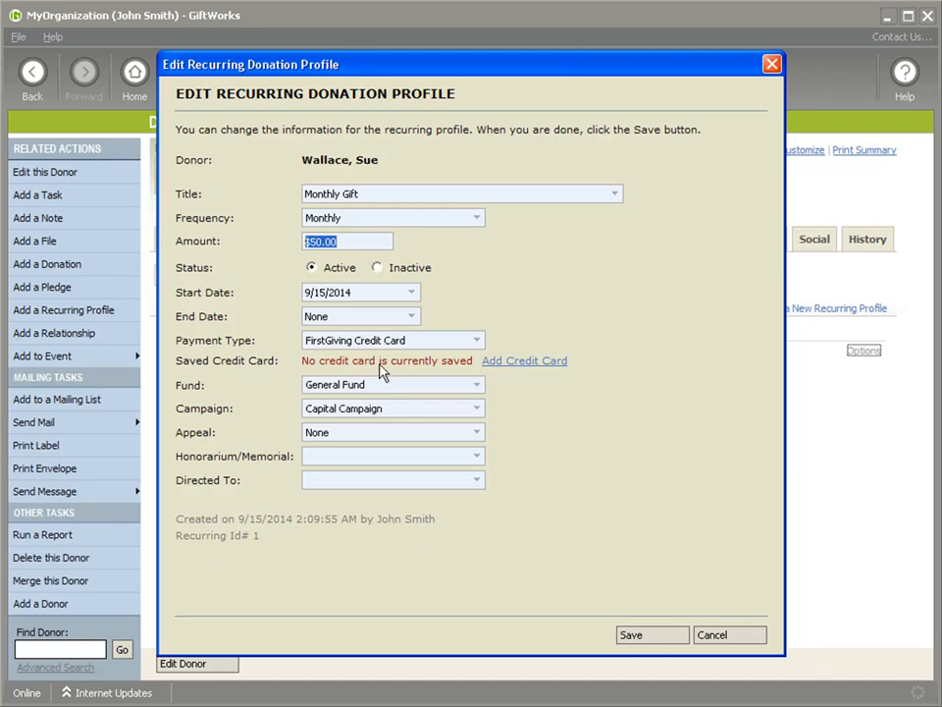
Enter a Visa card number expiring in 2015 for the profile.
{"action": "left_click", "coordinate": [537, 363]}
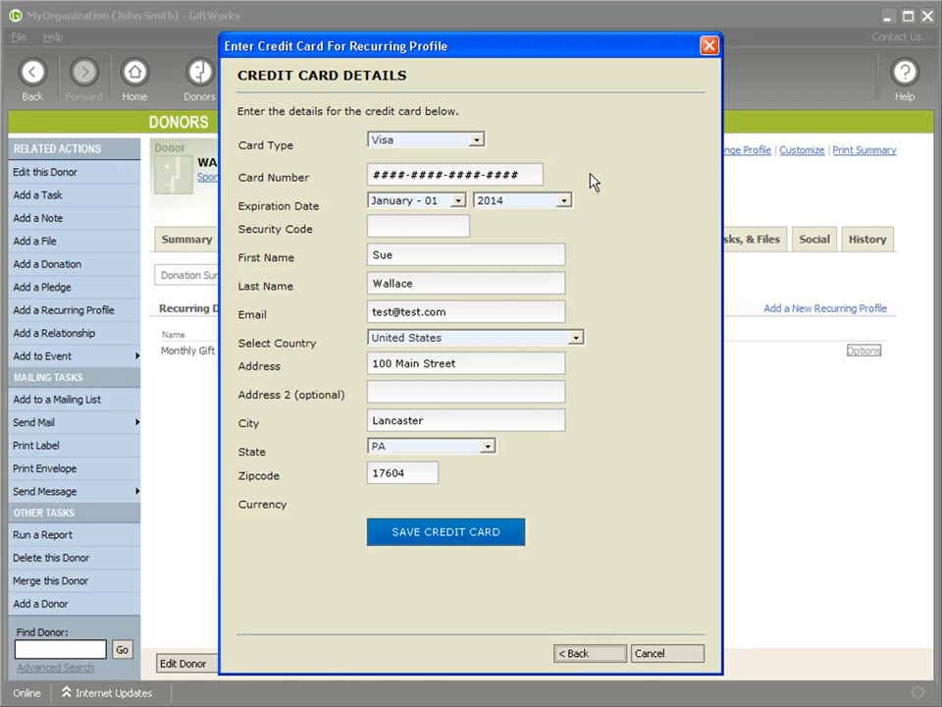
{"action": "left_click", "coordinate": [477, 141]}
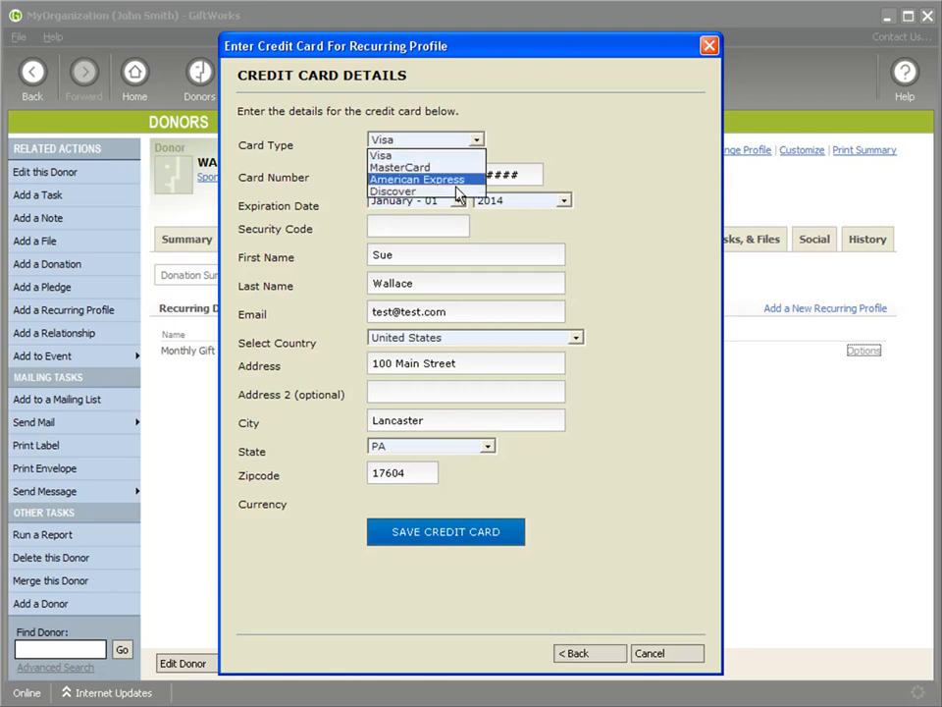
{"action": "left_click", "coordinate": [416, 158]}
{"action": "left_click", "coordinate": [397, 182]}
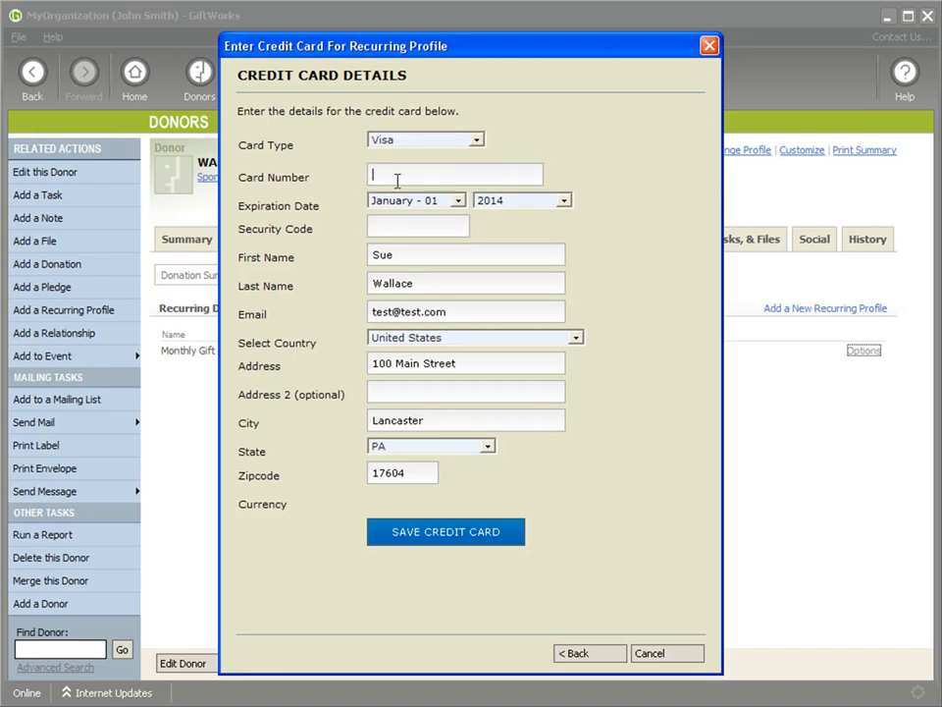
{"action": "type", "text": "4111-1111-1111-1111"}
{"action": "key", "text": "Tab"}
{"action": "key", "text": "Tab"}
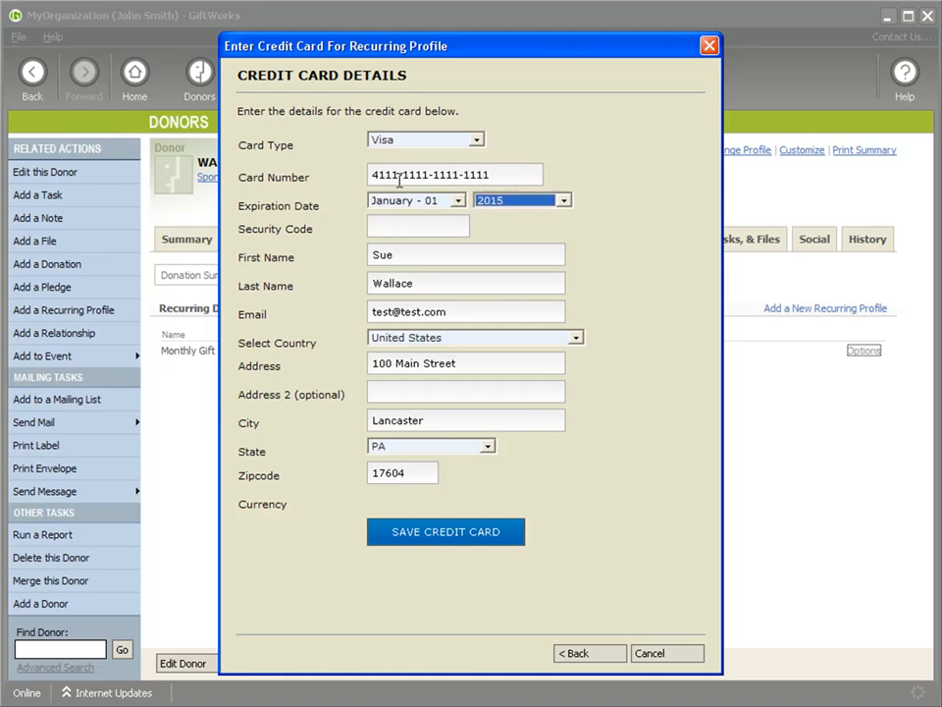
{"action": "key", "text": "Tab"}
{"action": "type", "text": "150"}
{"action": "key", "text": "Tab"}
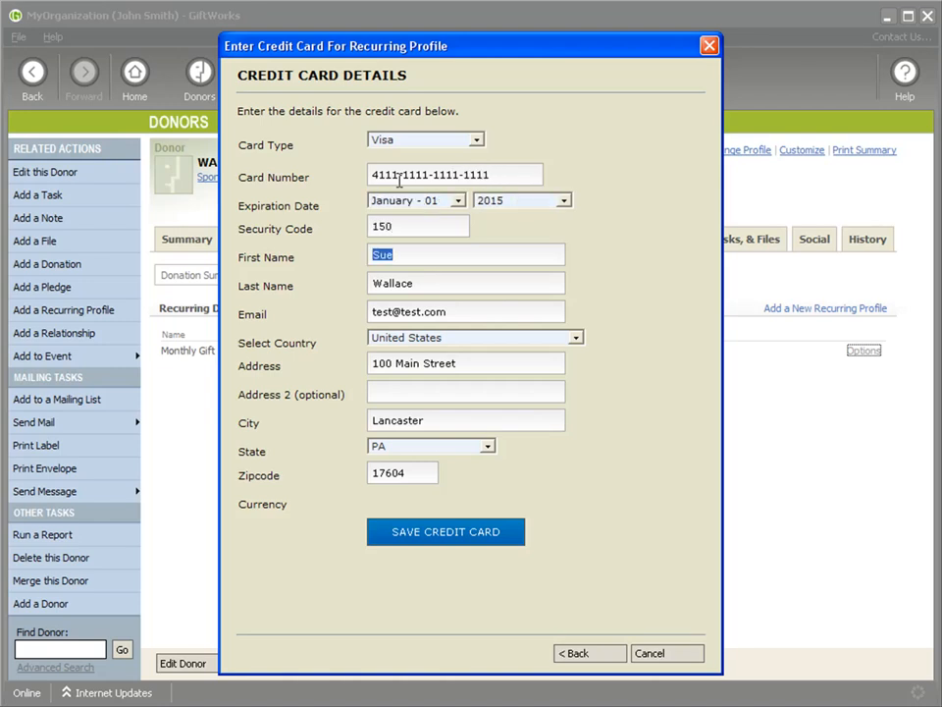
Save the card and the profile changes, then return to the Donors dashboard.
{"action": "left_click", "coordinate": [441, 535]}
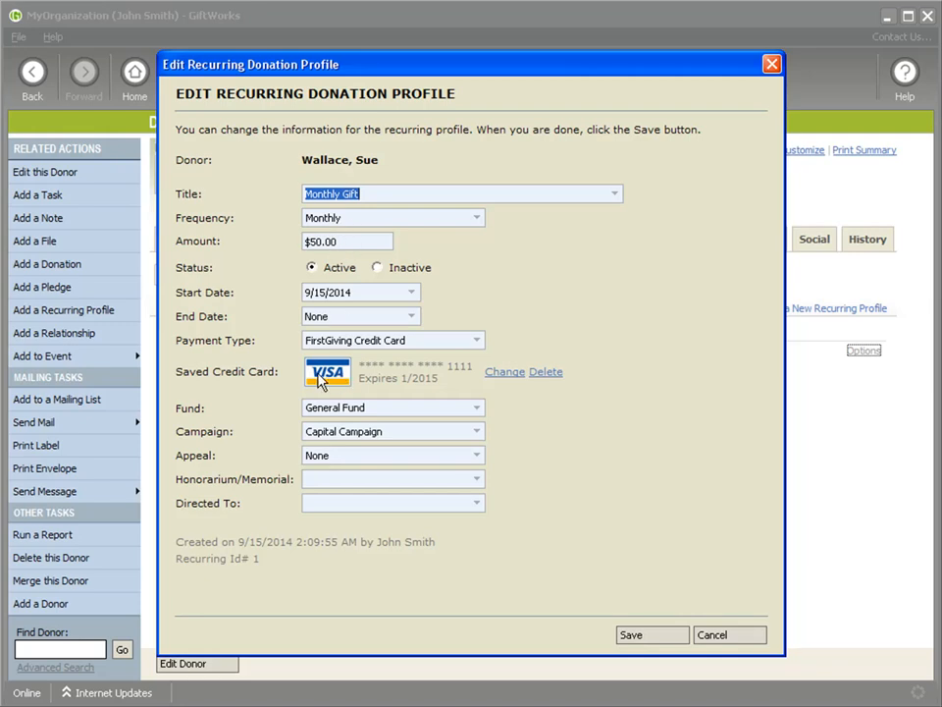
{"action": "left_click", "coordinate": [646, 638]}
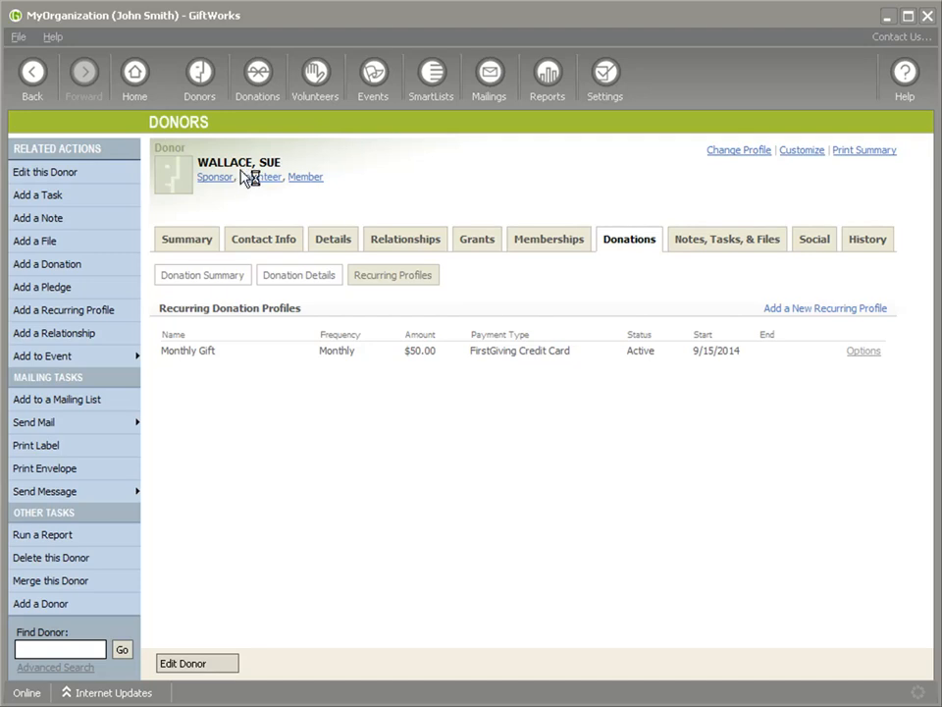
{"action": "left_click", "coordinate": [201, 78]}
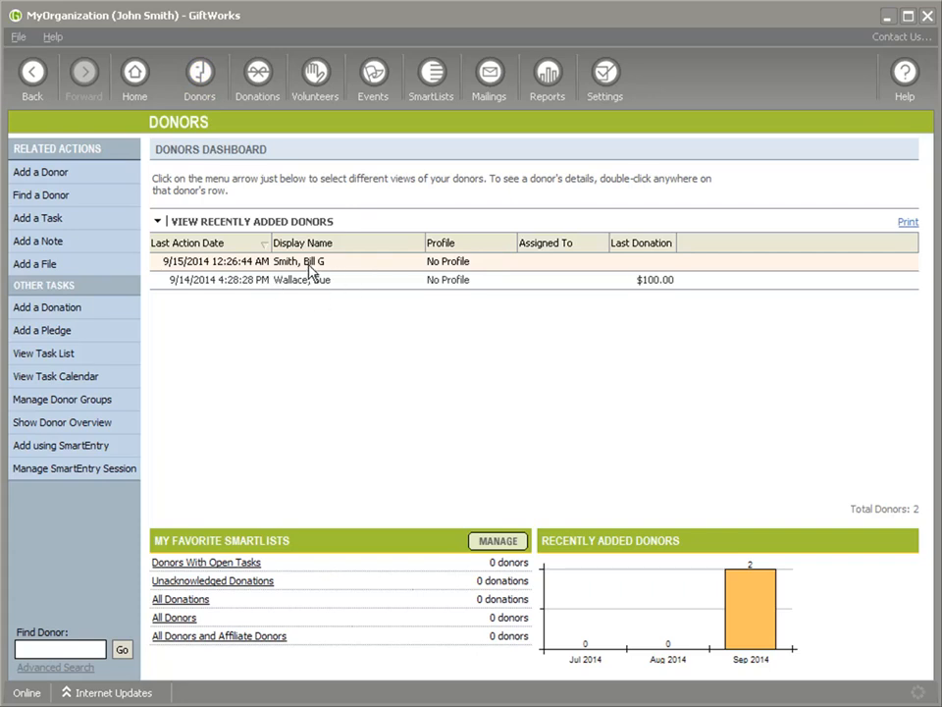
Start a new recurring profile for the newest donor titled 'Building Pledge Gifts'.
{"action": "double_click", "coordinate": [312, 267]}
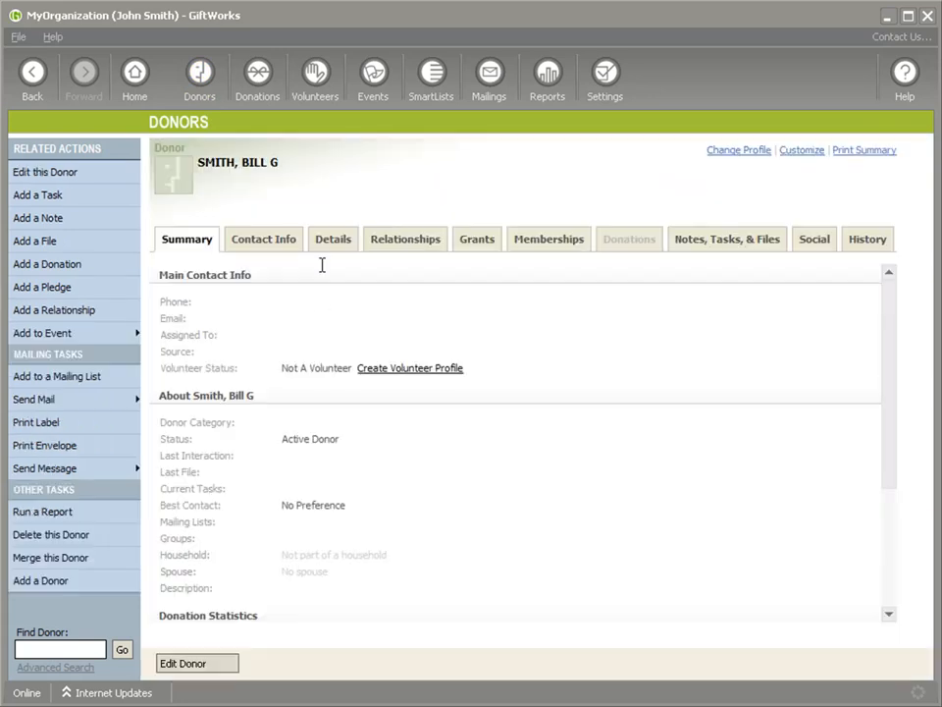
{"action": "left_click", "coordinate": [628, 245]}
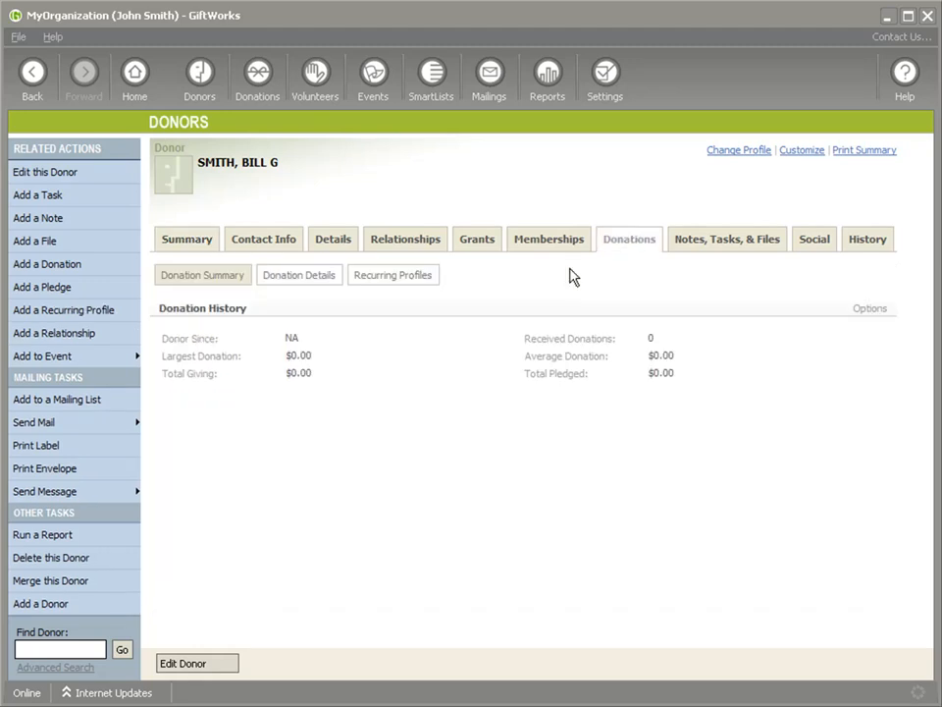
{"action": "left_click", "coordinate": [398, 276]}
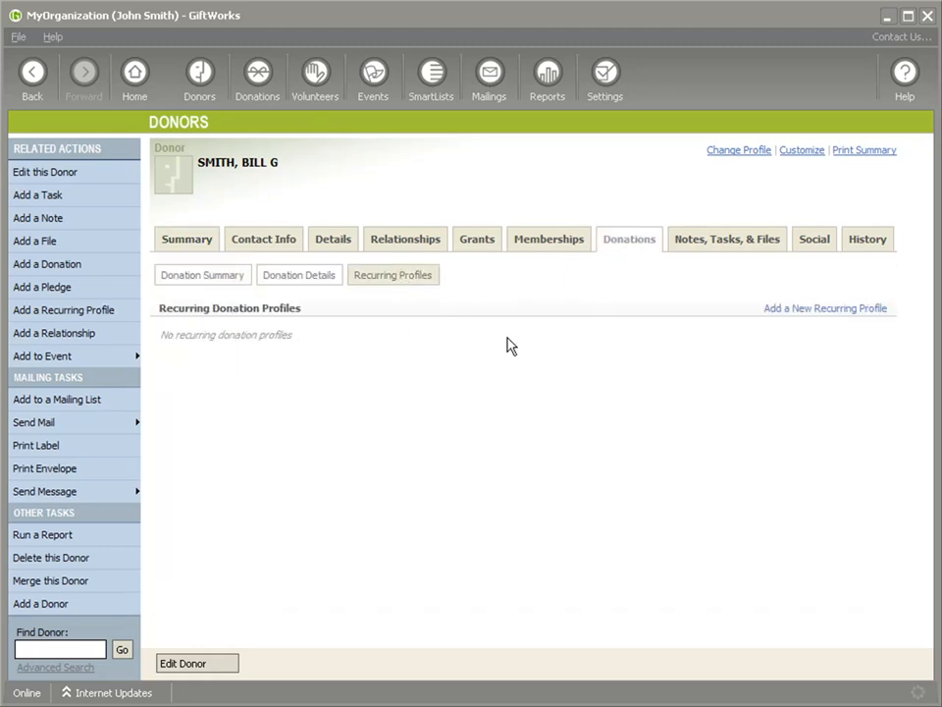
{"action": "left_click", "coordinate": [818, 310]}
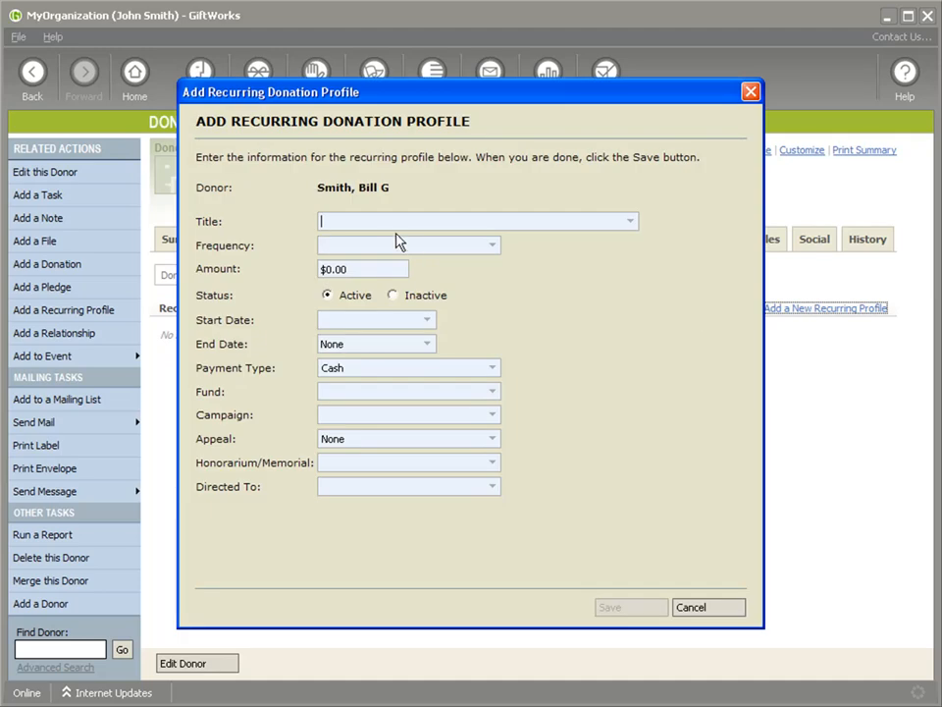
{"action": "type", "text": "Mon"}
{"action": "key", "text": "BackSpace"}
{"action": "key", "text": "BackSpace"}
{"action": "key", "text": "BackSpace"}
{"action": "type", "text": "Building Pledeg"}
{"action": "key", "text": "BackSpace"}
{"action": "type", "text": "ge "}
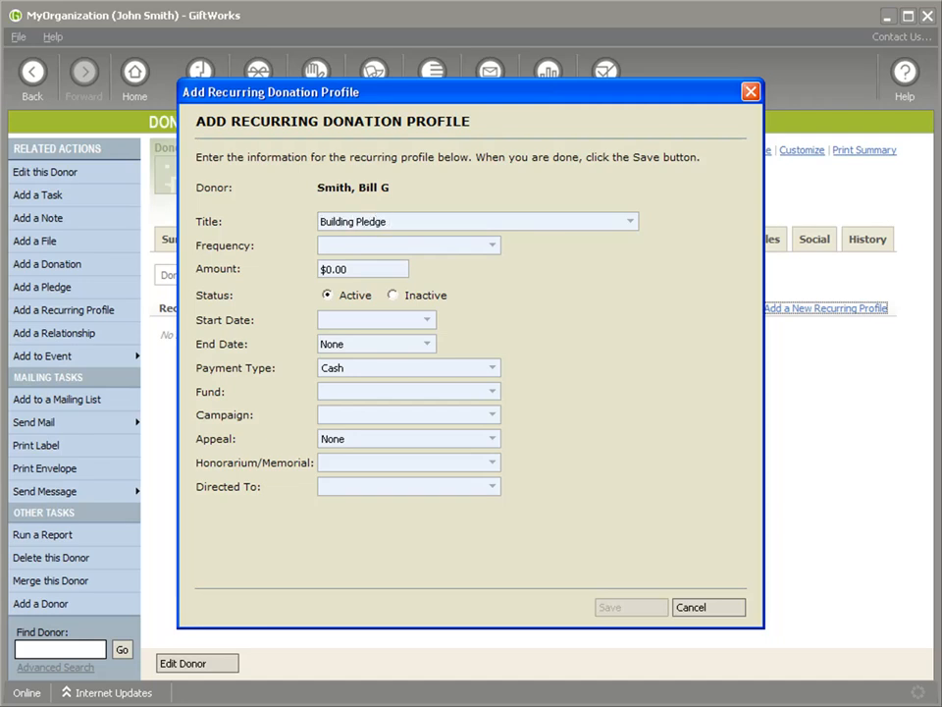
{"action": "type", "text": "Gifts"}
{"action": "key", "text": "Tab"}
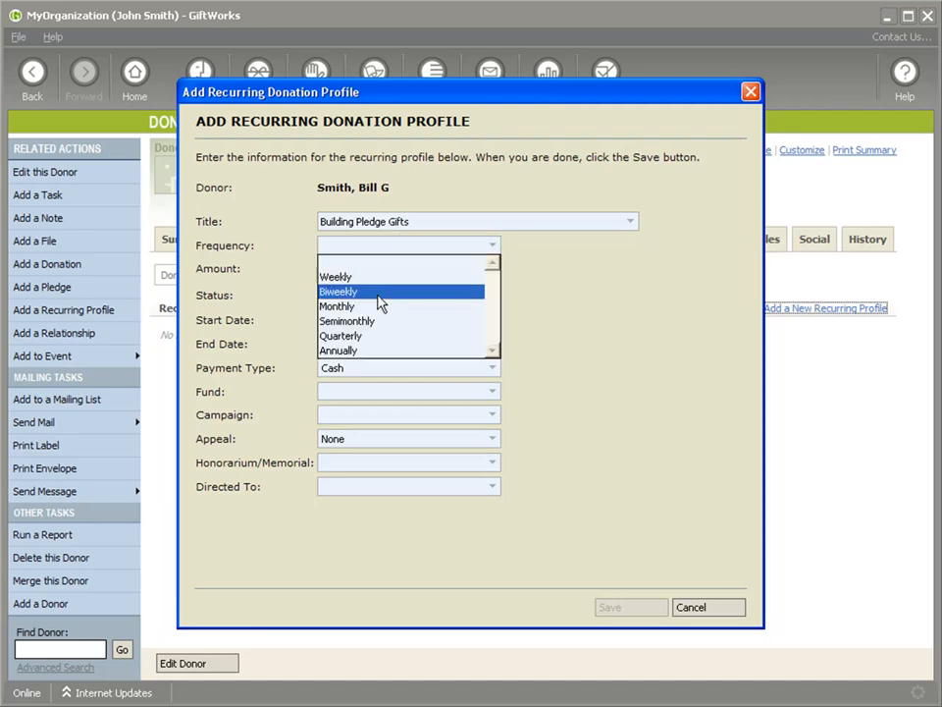
Set Monthly frequency, $100 amount, 9/15/2014 start date and Cash payment, then save.
{"action": "left_click", "coordinate": [369, 307]}
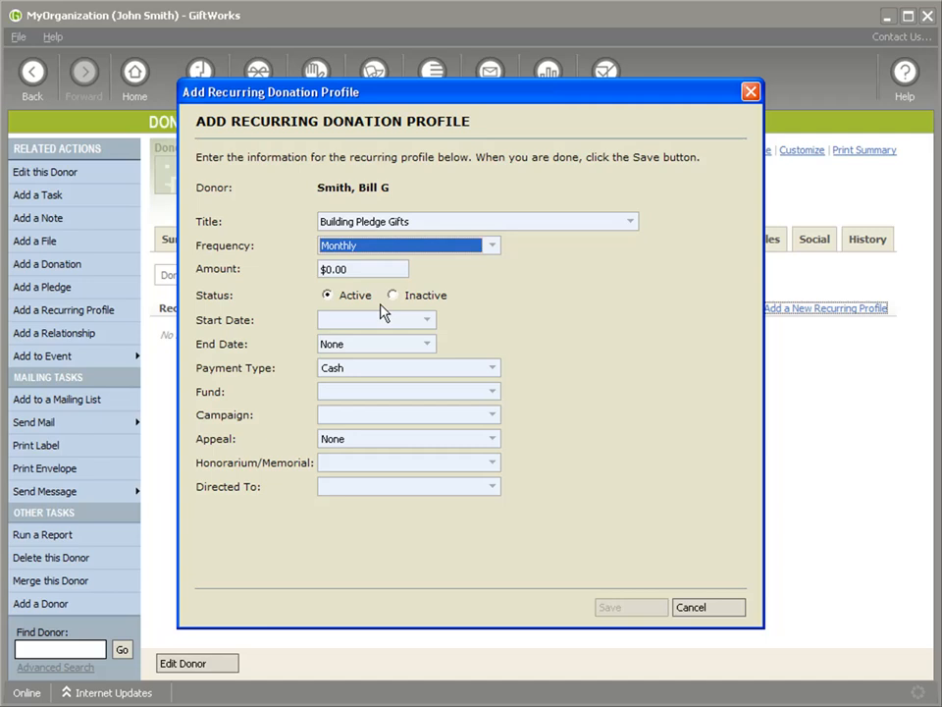
{"action": "left_click", "coordinate": [490, 246]}
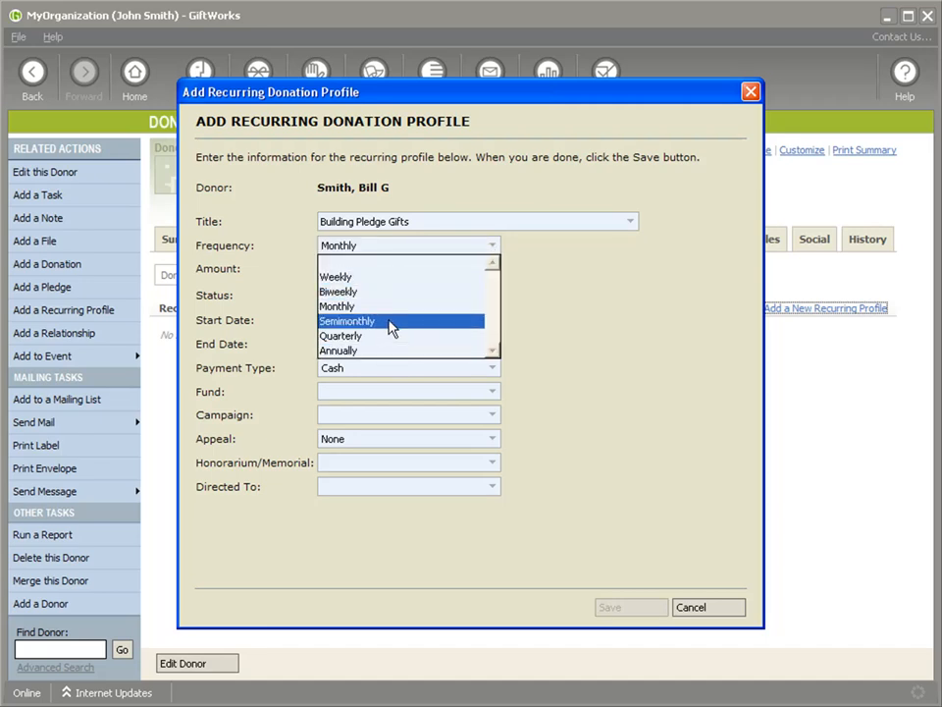
{"action": "left_click", "coordinate": [349, 306]}
{"action": "key", "text": "Tab"}
{"action": "type", "text": "$100"}
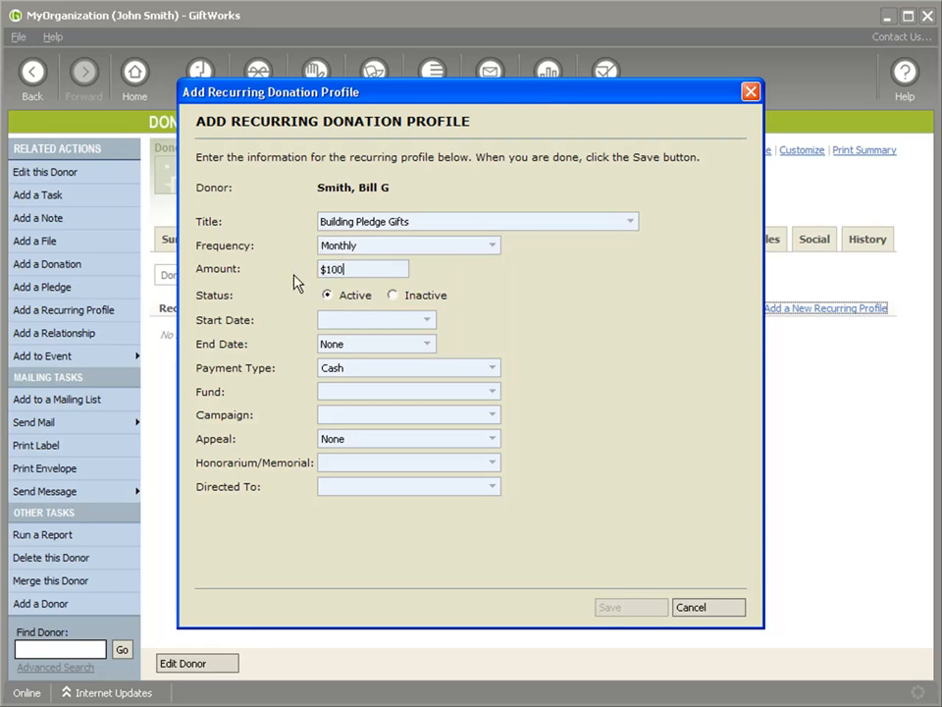
{"action": "left_click", "coordinate": [427, 321]}
{"action": "left_click", "coordinate": [361, 397]}
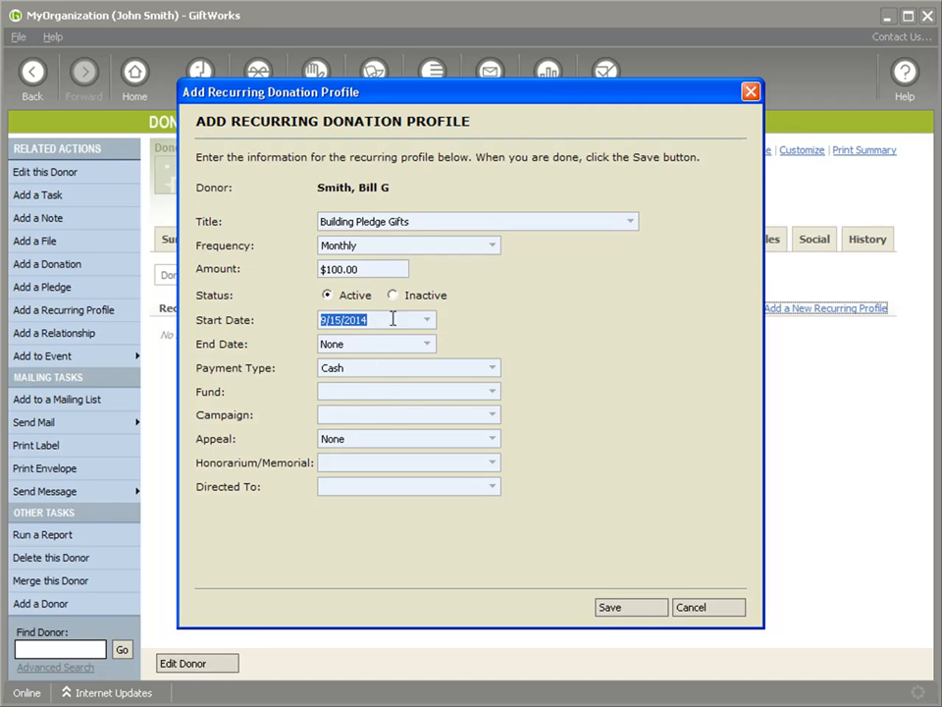
{"action": "left_click", "coordinate": [385, 376]}
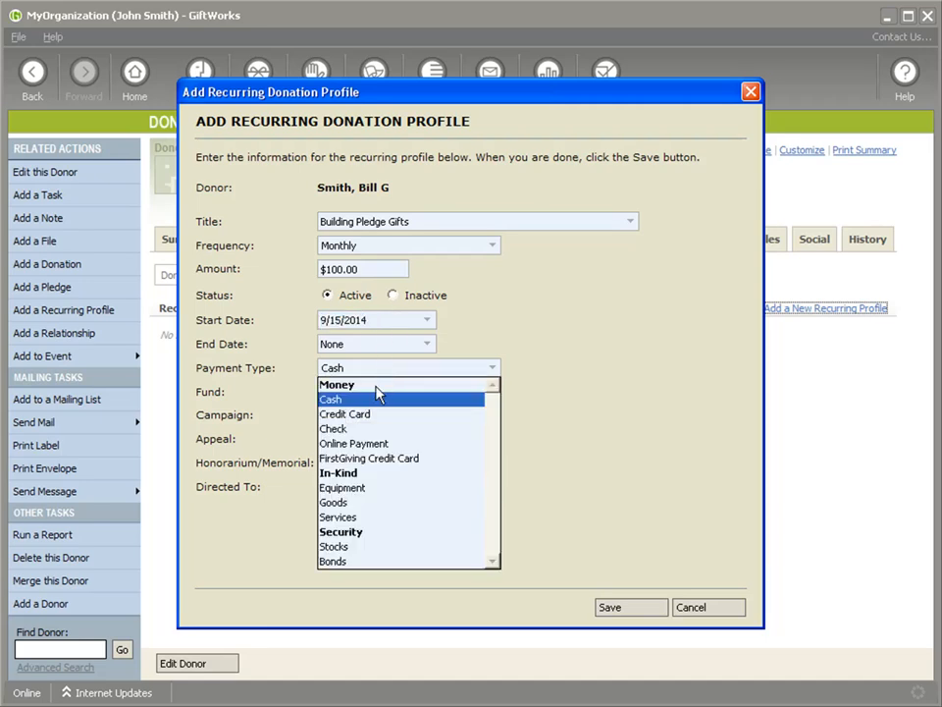
{"action": "left_click", "coordinate": [350, 401]}
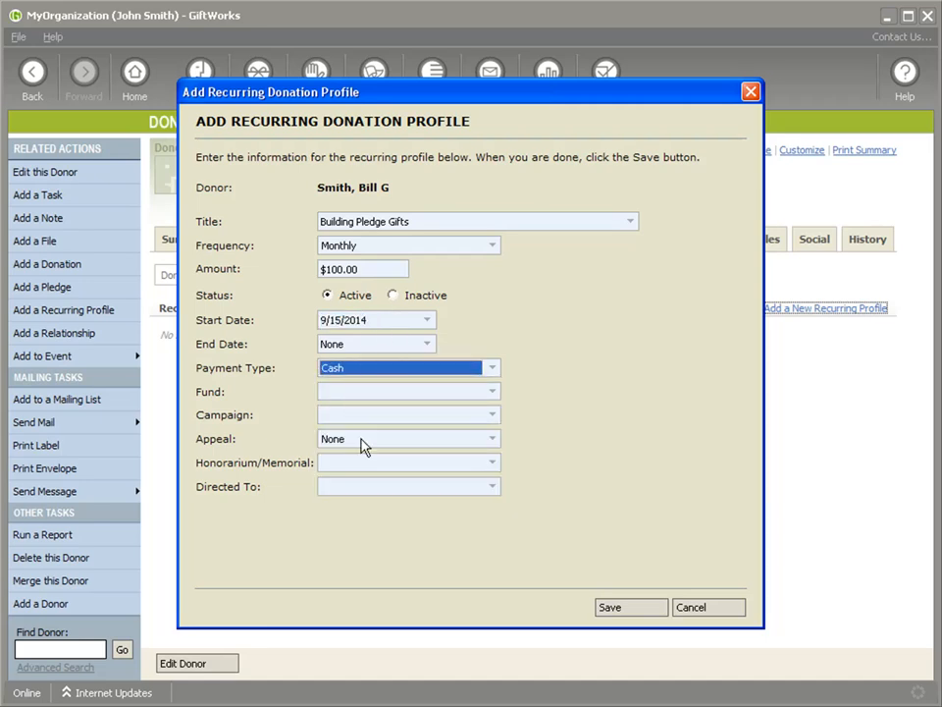
{"action": "left_click", "coordinate": [491, 392]}
{"action": "left_click", "coordinate": [488, 400]}
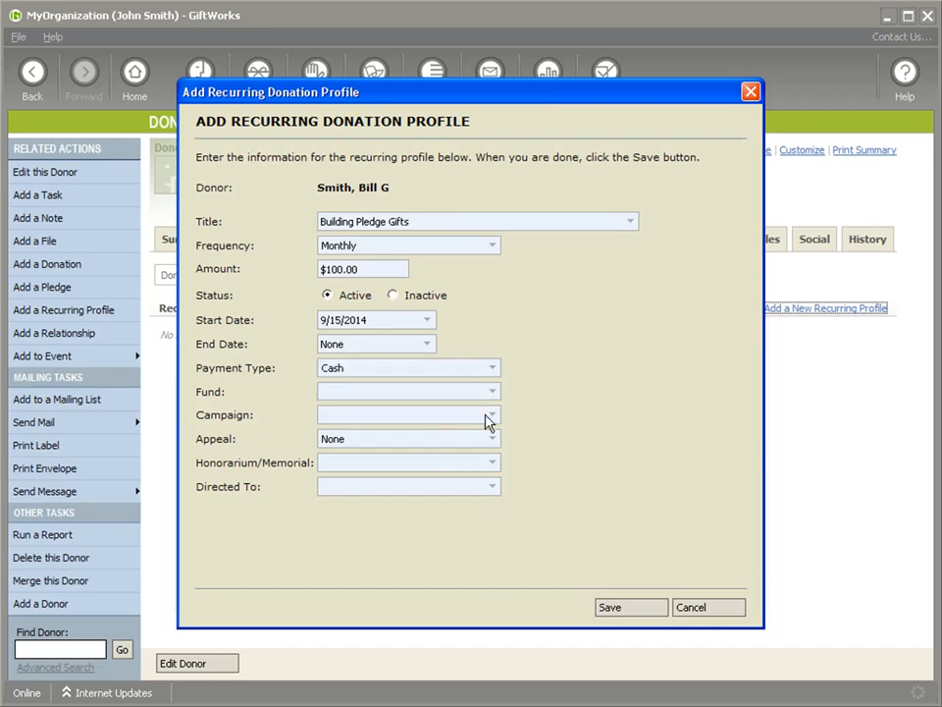
{"action": "left_click", "coordinate": [624, 608]}
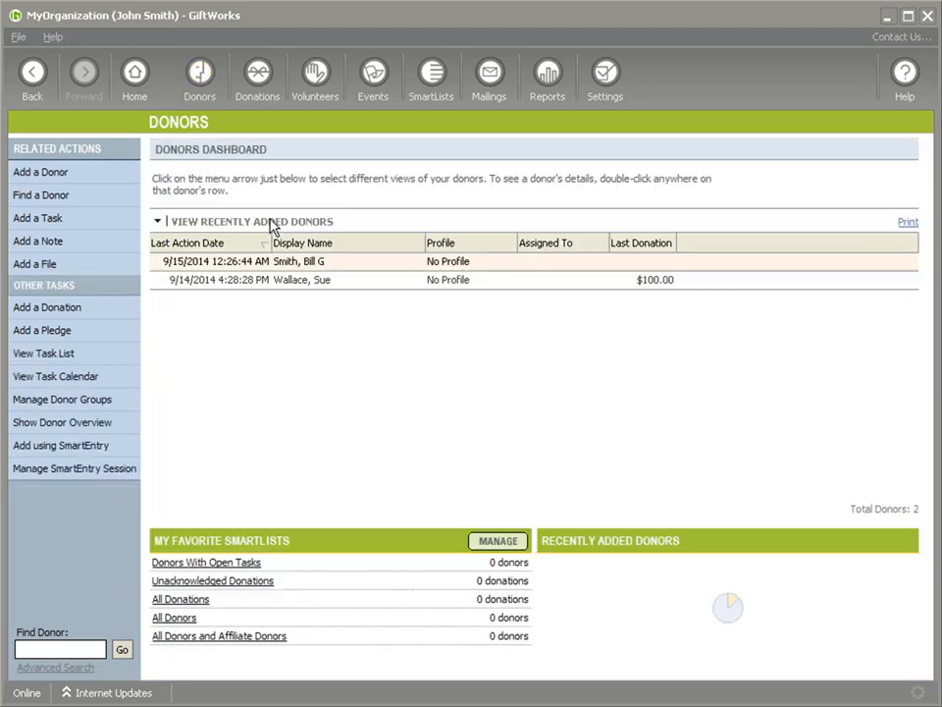
Open the other donor's recurring profiles.
{"action": "left_click", "coordinate": [309, 285]}
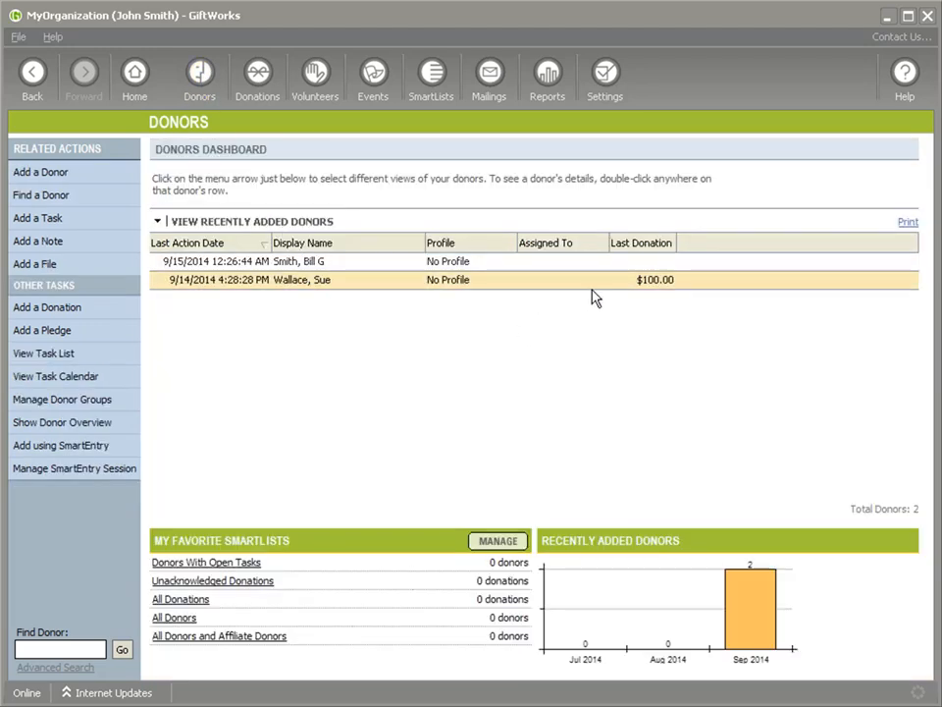
{"action": "double_click", "coordinate": [618, 281]}
{"action": "left_click", "coordinate": [635, 240]}
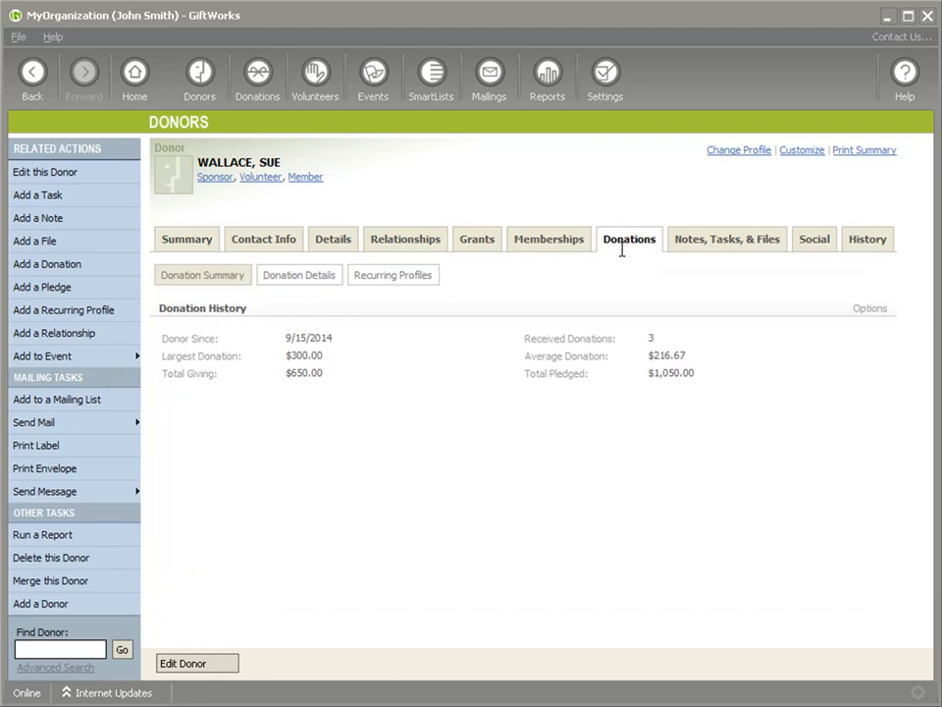
{"action": "left_click", "coordinate": [428, 275]}
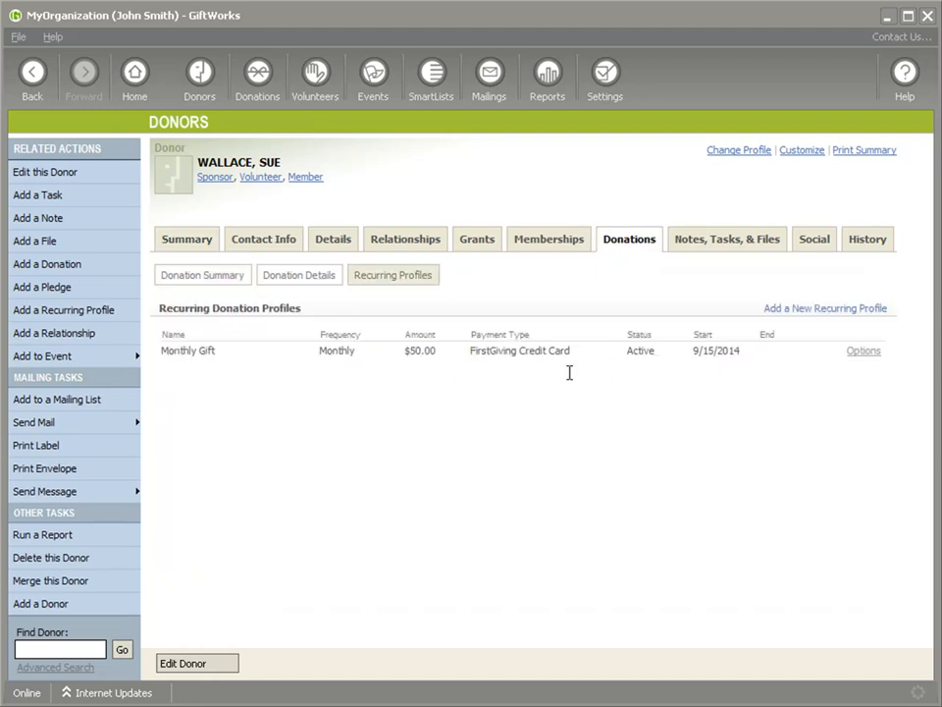
Review the latest donations and the $50.00 Monthly Gift, then return to the Donors dashboard.
{"action": "left_click", "coordinate": [303, 279]}
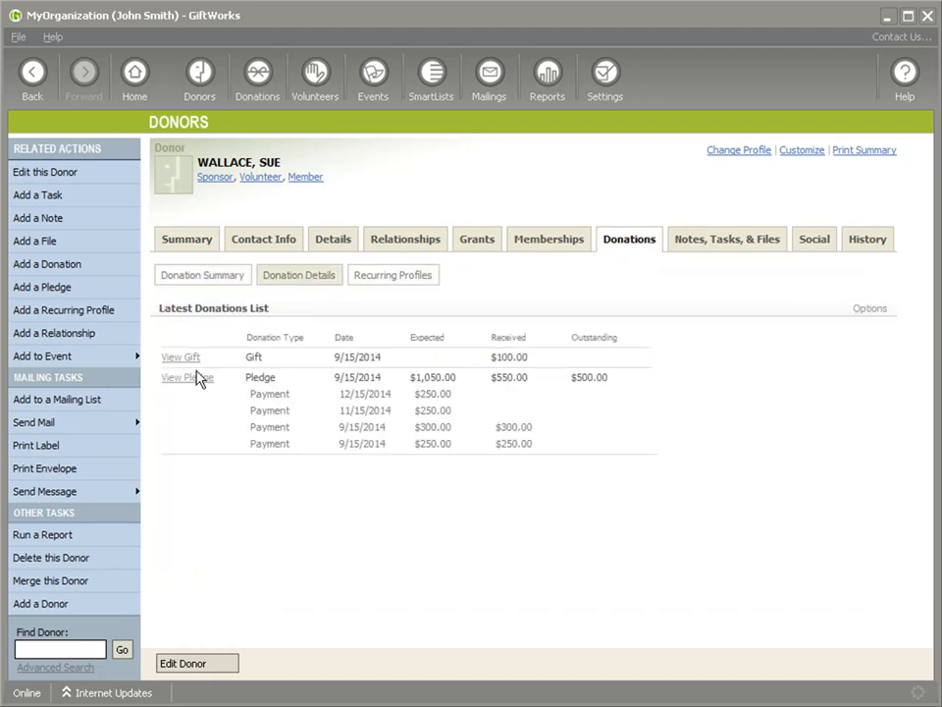
{"action": "left_click_drag", "start_coordinate": [494, 357], "coordinate": [528, 357]}
{"action": "left_click", "coordinate": [393, 285]}
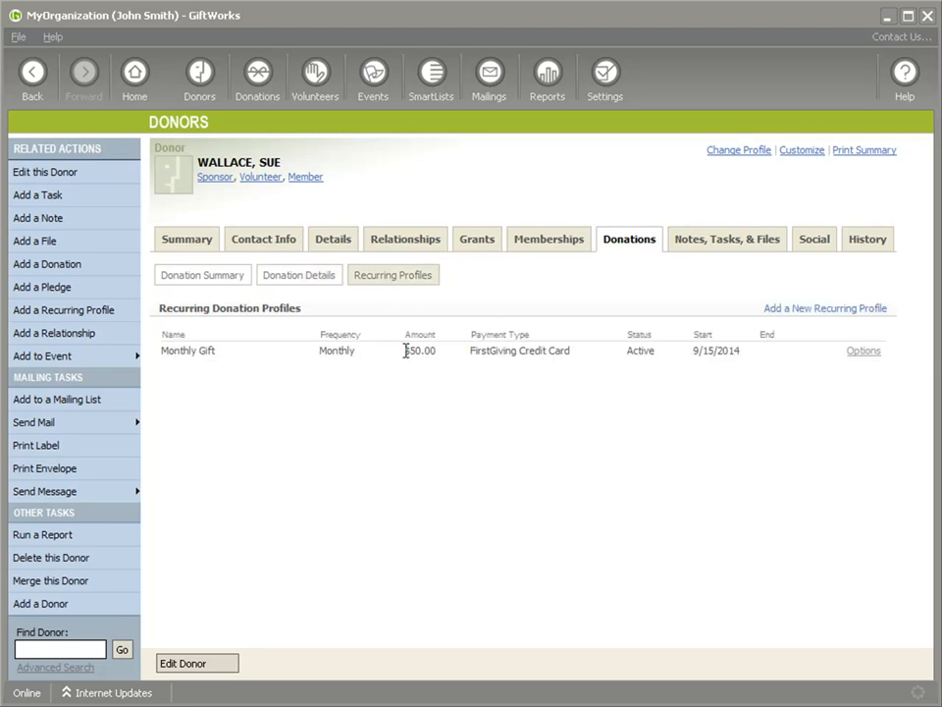
{"action": "left_click_drag", "start_coordinate": [403, 350], "coordinate": [437, 350]}
{"action": "left_click", "coordinate": [199, 76]}
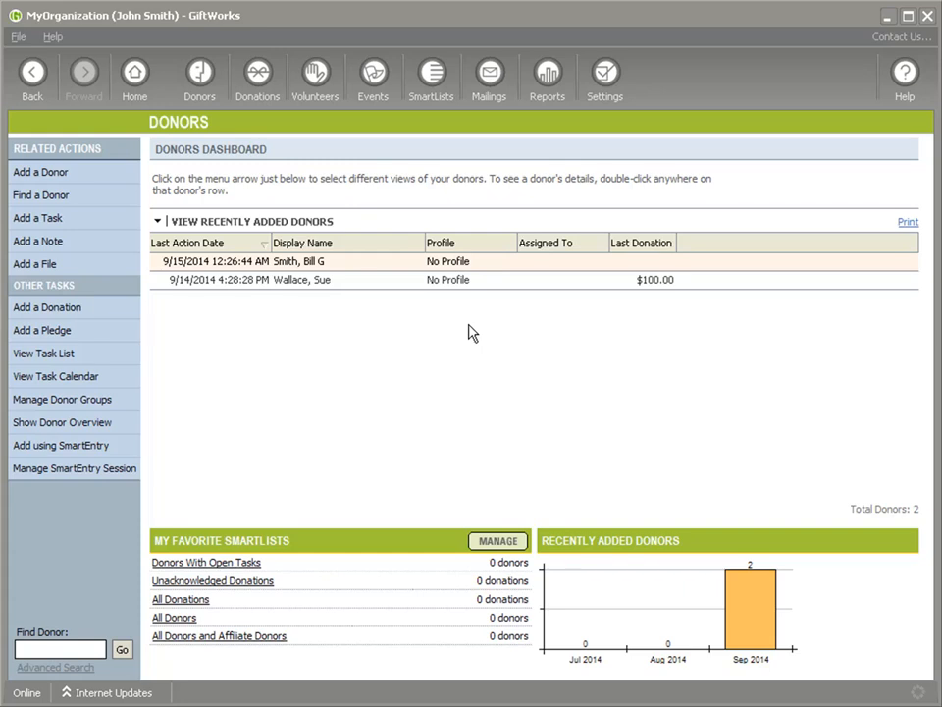
View Process Recurring Donation Profiles under Tools, Updates, and Integration, then go Home.
{"action": "left_click", "coordinate": [609, 79]}
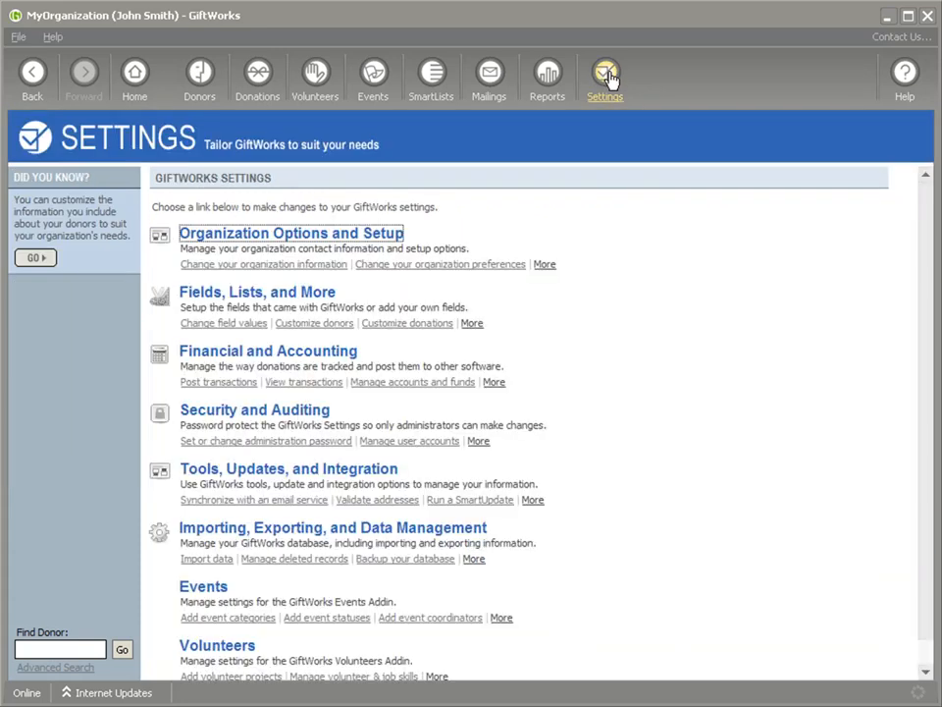
{"action": "left_click", "coordinate": [260, 477]}
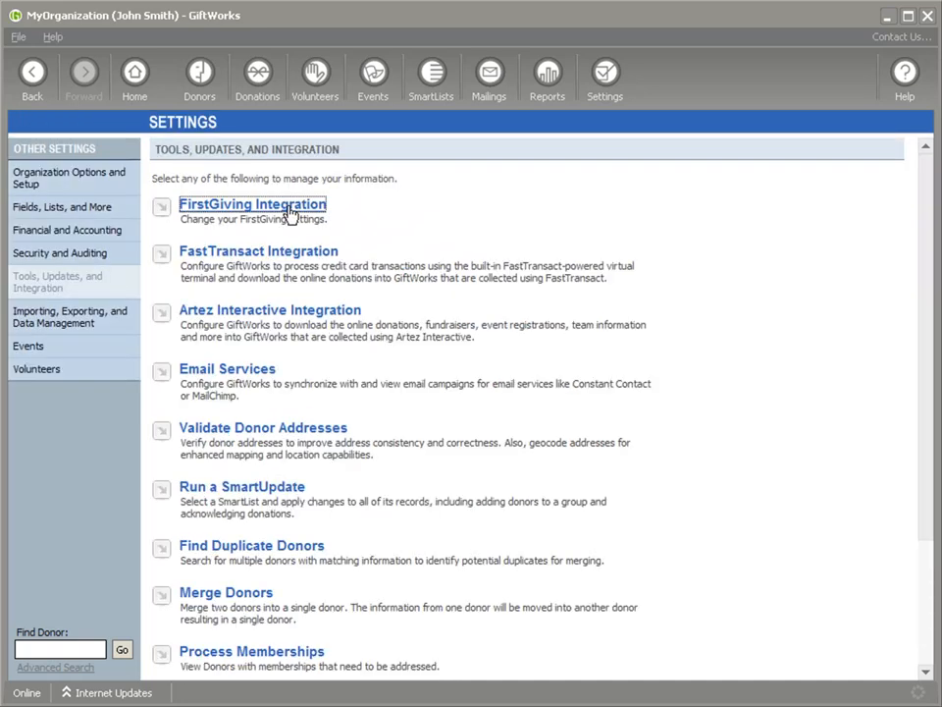
{"action": "scroll", "coordinate": [415, 290], "scroll_direction": "down", "scroll_amount": 3}
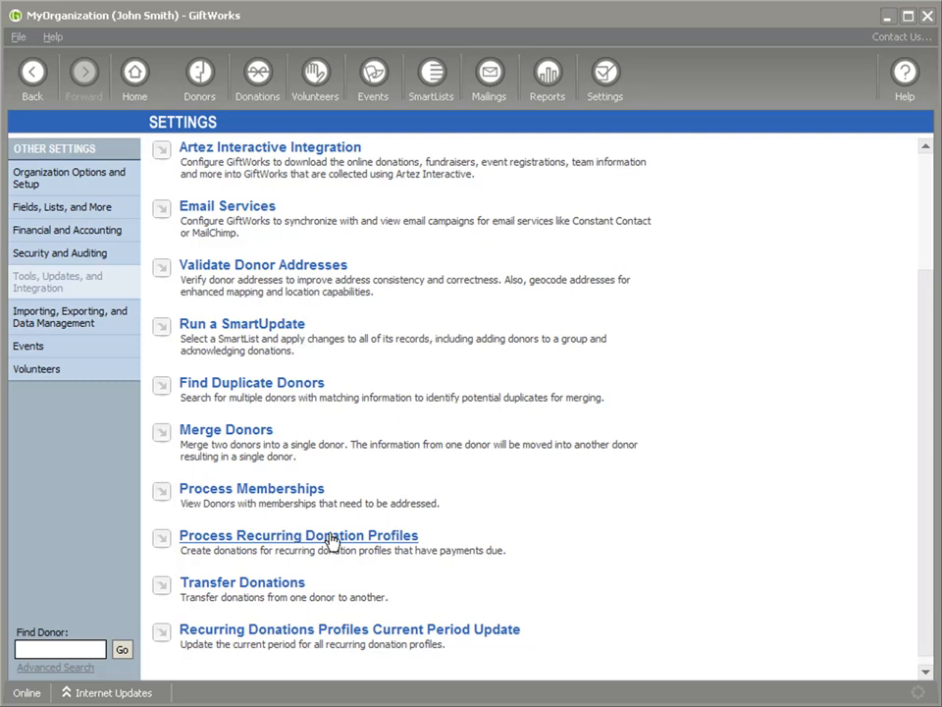
{"action": "left_click", "coordinate": [290, 537]}
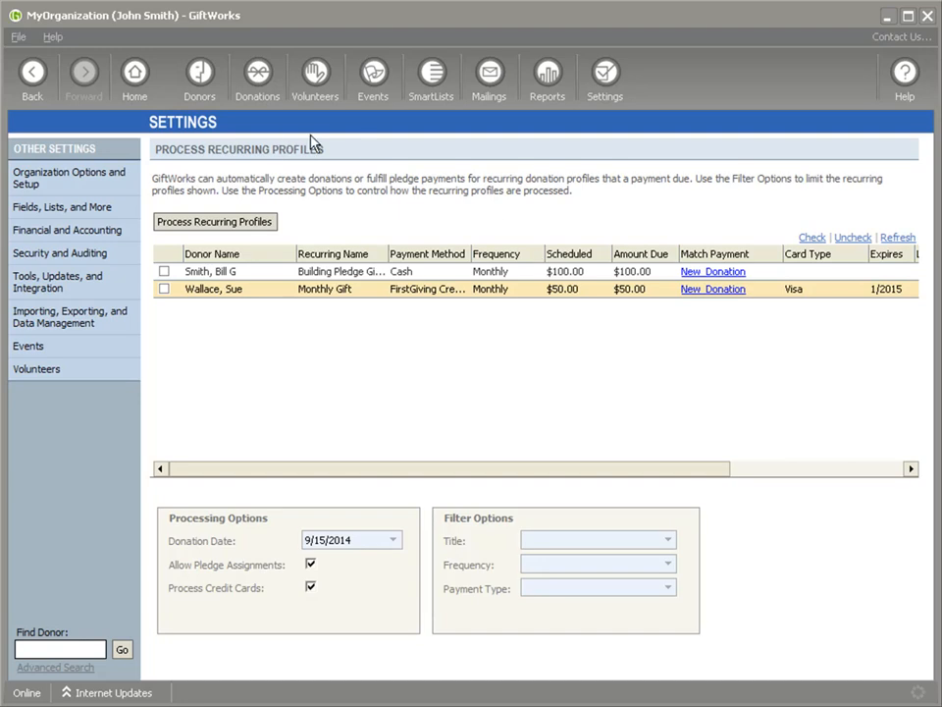
{"action": "left_click", "coordinate": [135, 76]}
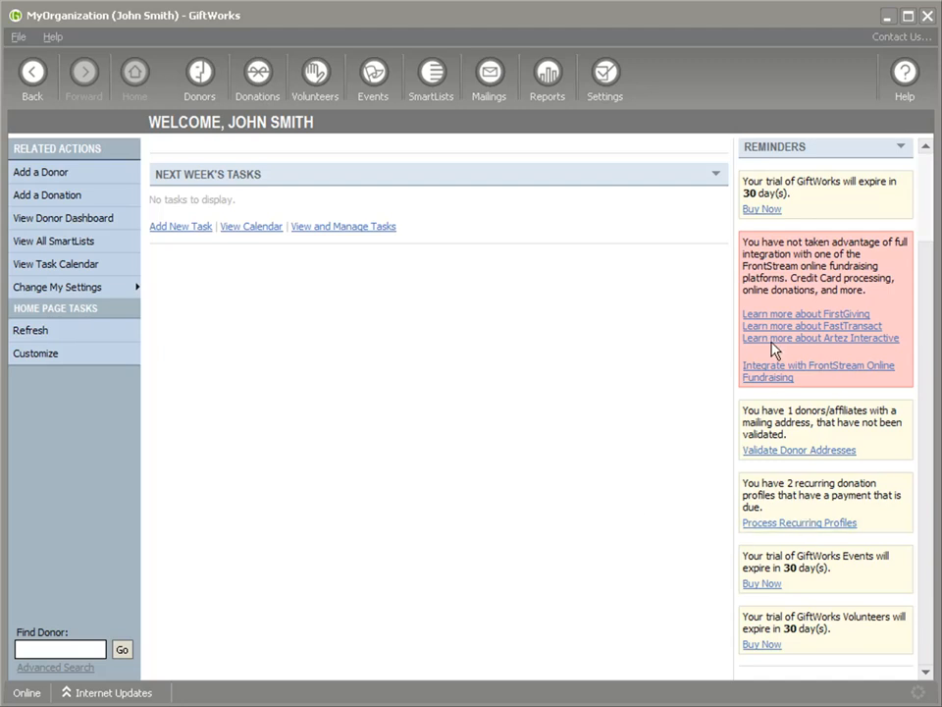
Follow the '2 recurring profiles due' reminder to the Process Recurring Profiles page.
{"action": "left_click_drag", "start_coordinate": [744, 483], "coordinate": [791, 506]}
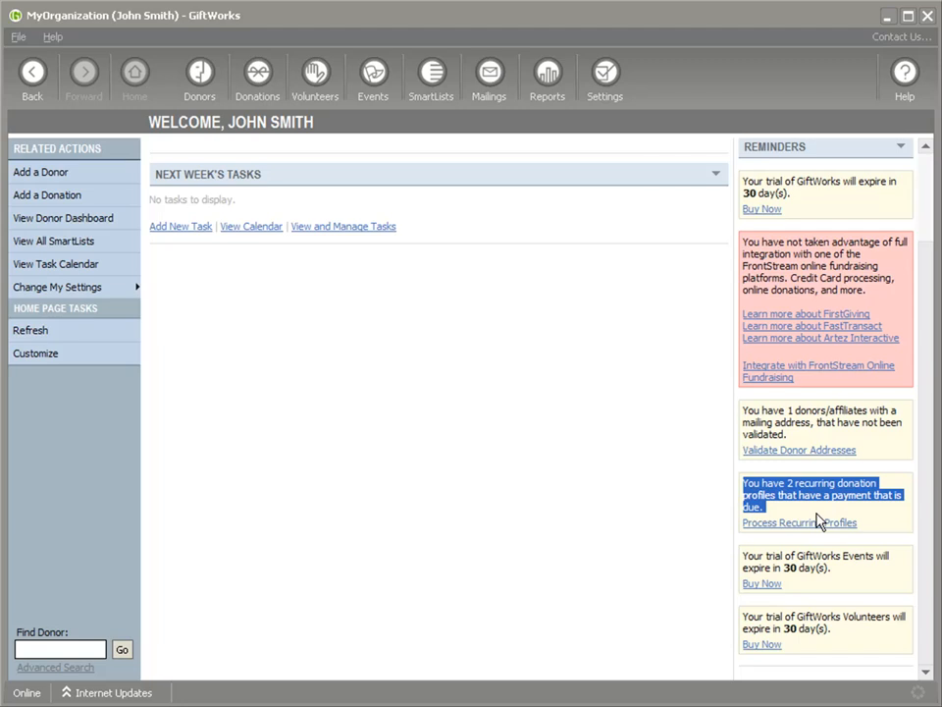
{"action": "left_click", "coordinate": [801, 523]}
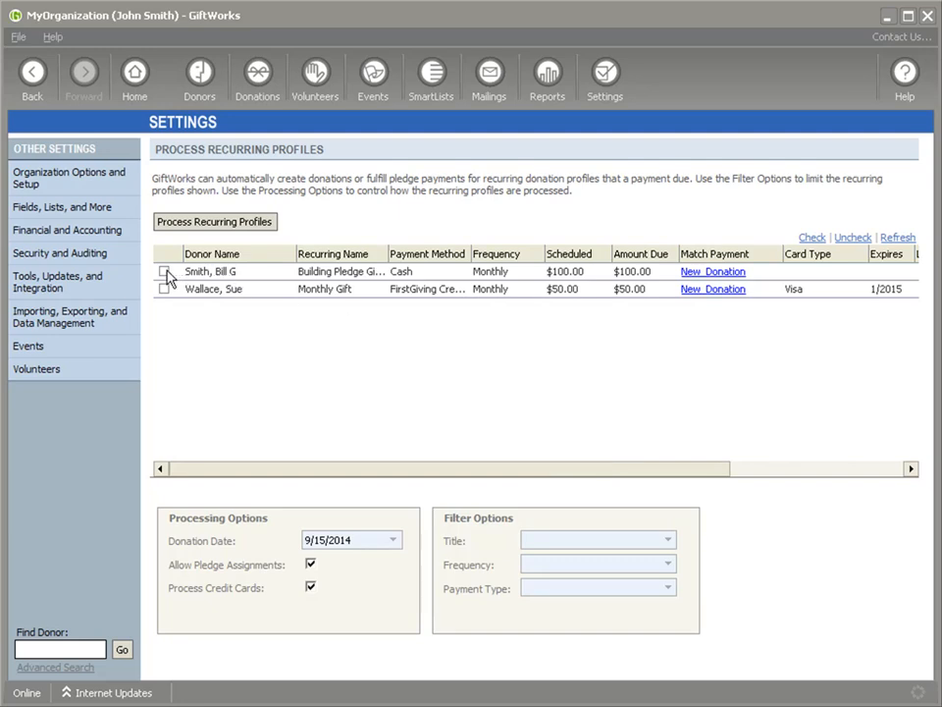
Check both the $100.00 Building Pledge Gifts and $50.00 Monthly Gift profiles.
{"action": "left_click", "coordinate": [400, 277]}
{"action": "left_click", "coordinate": [442, 293]}
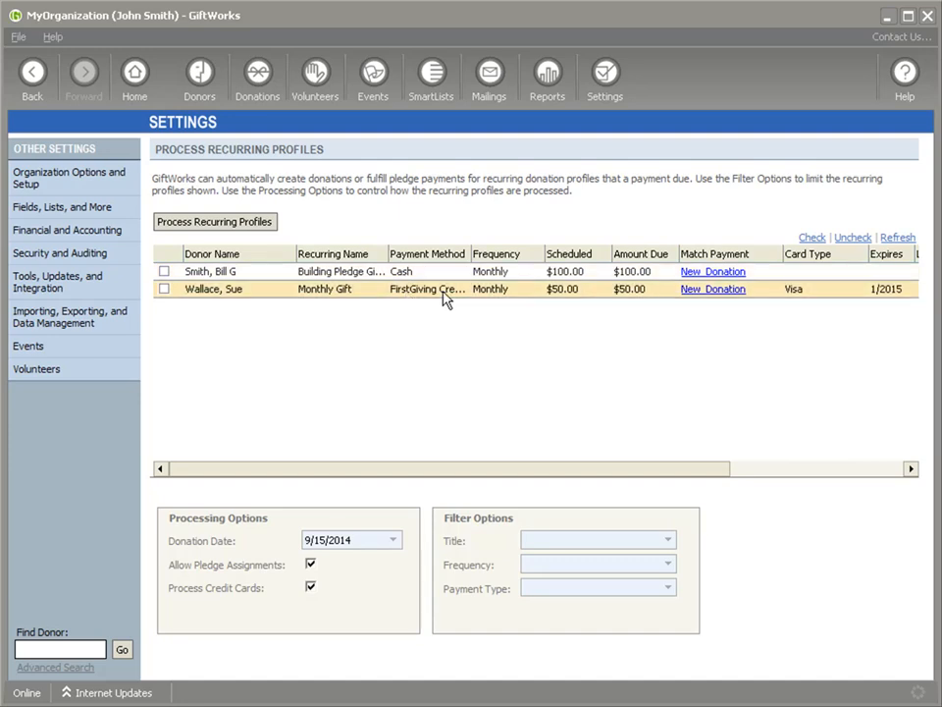
{"action": "left_click", "coordinate": [164, 271]}
{"action": "left_click", "coordinate": [164, 289]}
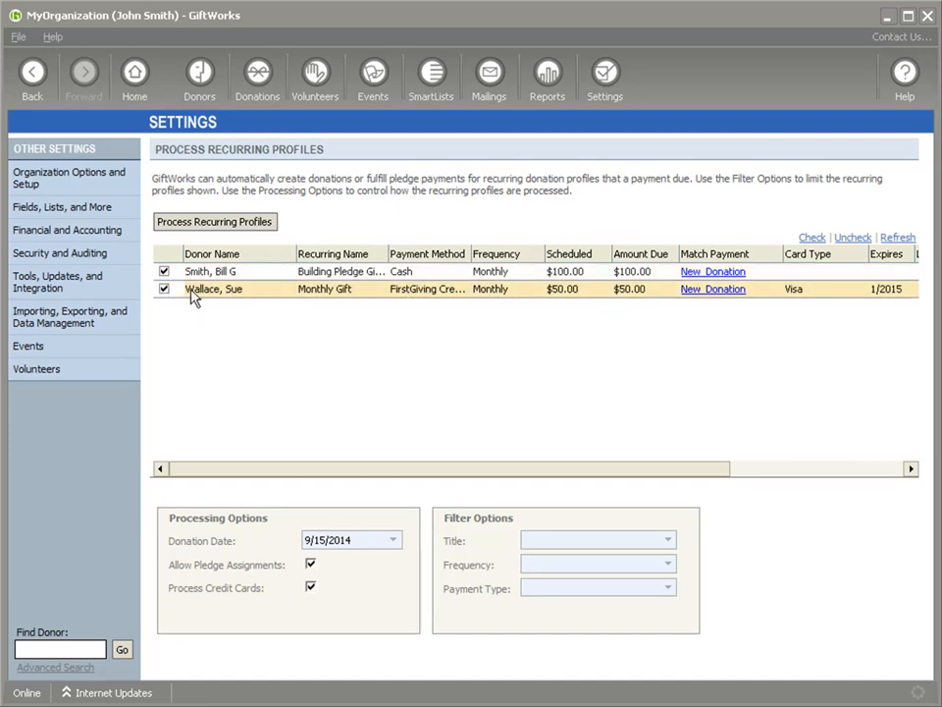
{"action": "left_click", "coordinate": [488, 275]}
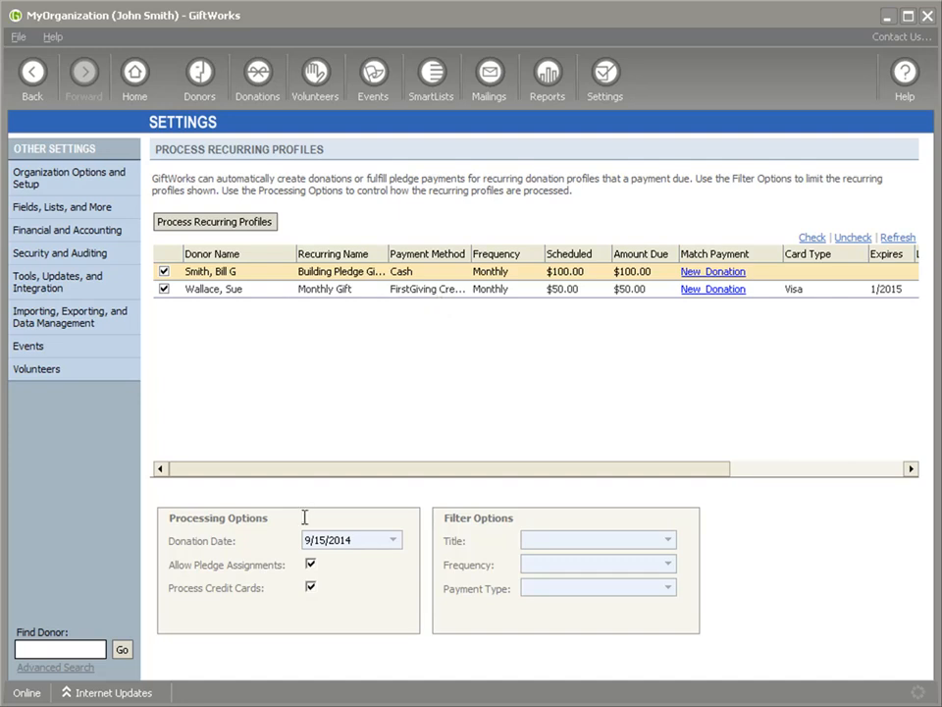
{"action": "left_click", "coordinate": [310, 589]}
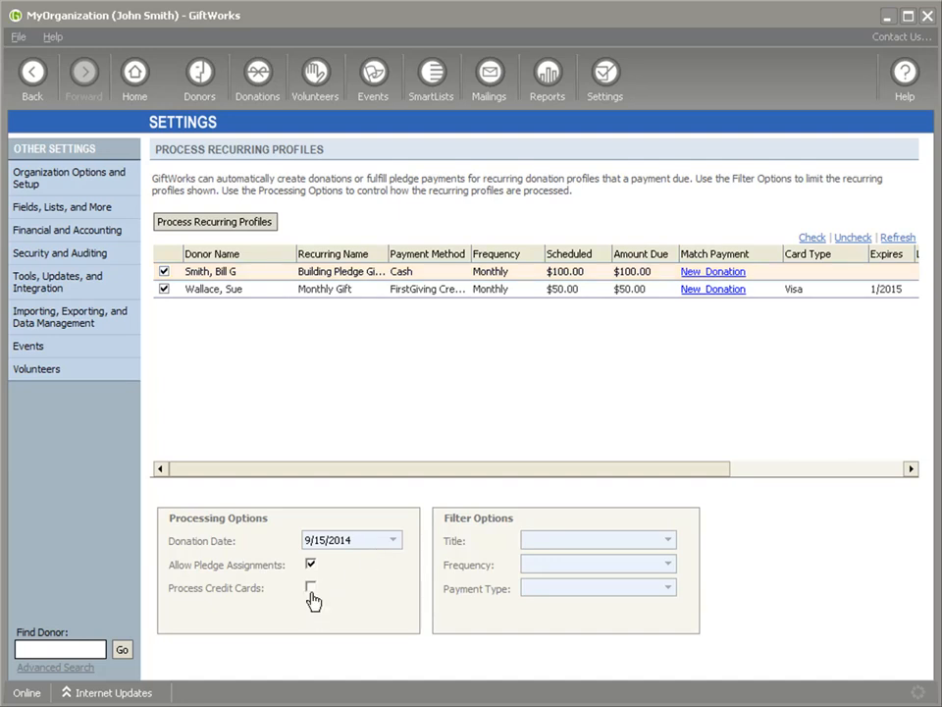
{"action": "left_click", "coordinate": [312, 591]}
{"action": "left_click", "coordinate": [392, 540]}
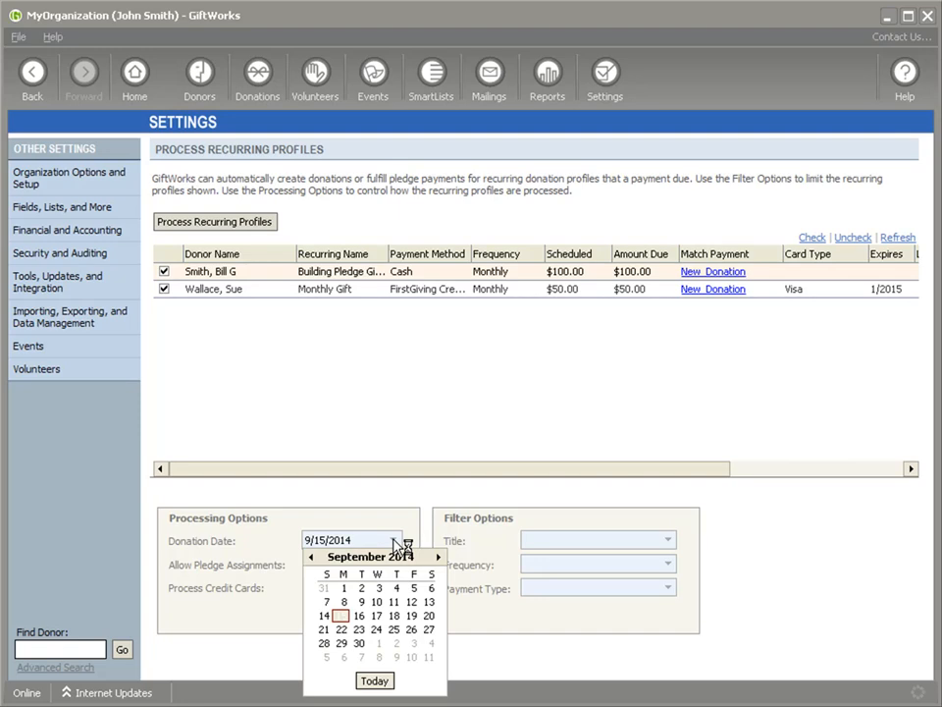
{"action": "left_click", "coordinate": [392, 540]}
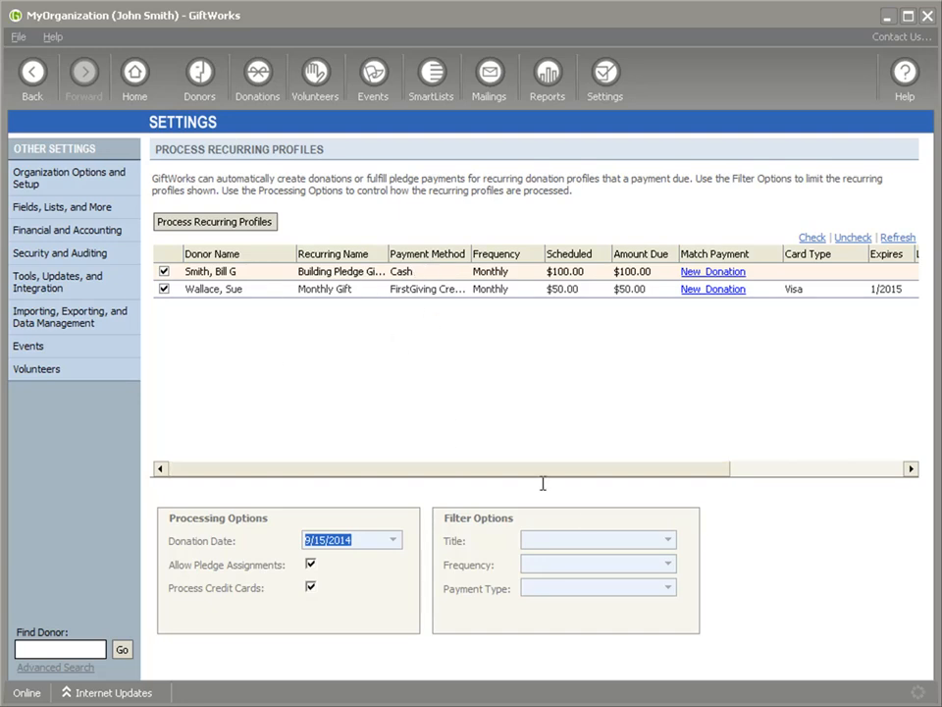
{"action": "left_click", "coordinate": [667, 541]}
{"action": "left_click", "coordinate": [668, 543]}
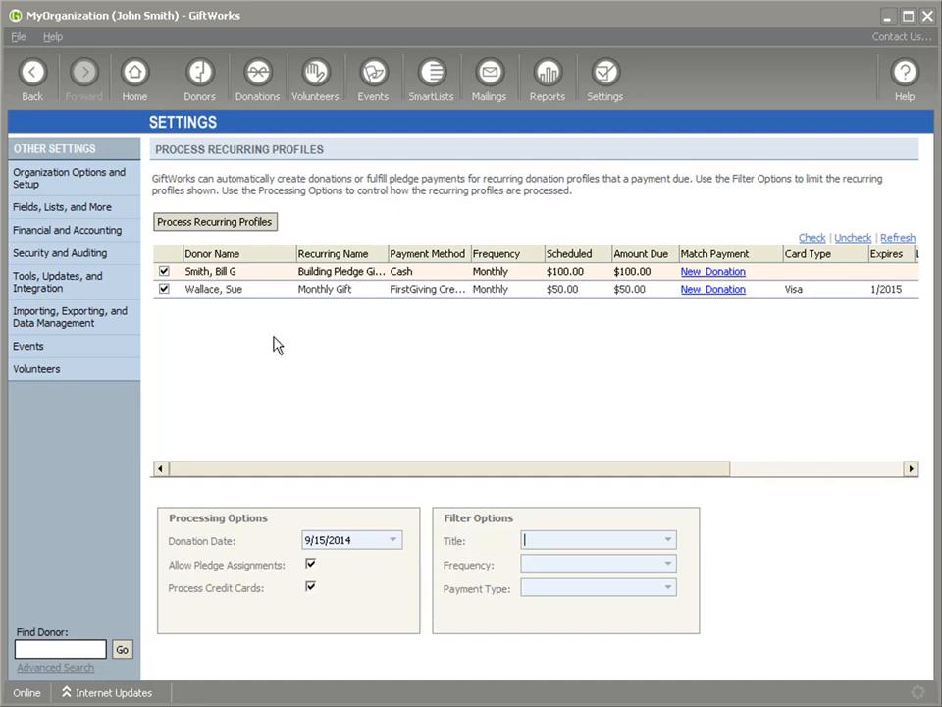
Try 'mo' in the Title filter and the Frequency list, clear both, then uncheck the $50 Monthly Gift row.
{"action": "type", "text": "mo"}
{"action": "key", "text": "BackSpace"}
{"action": "key", "text": "BackSpace"}
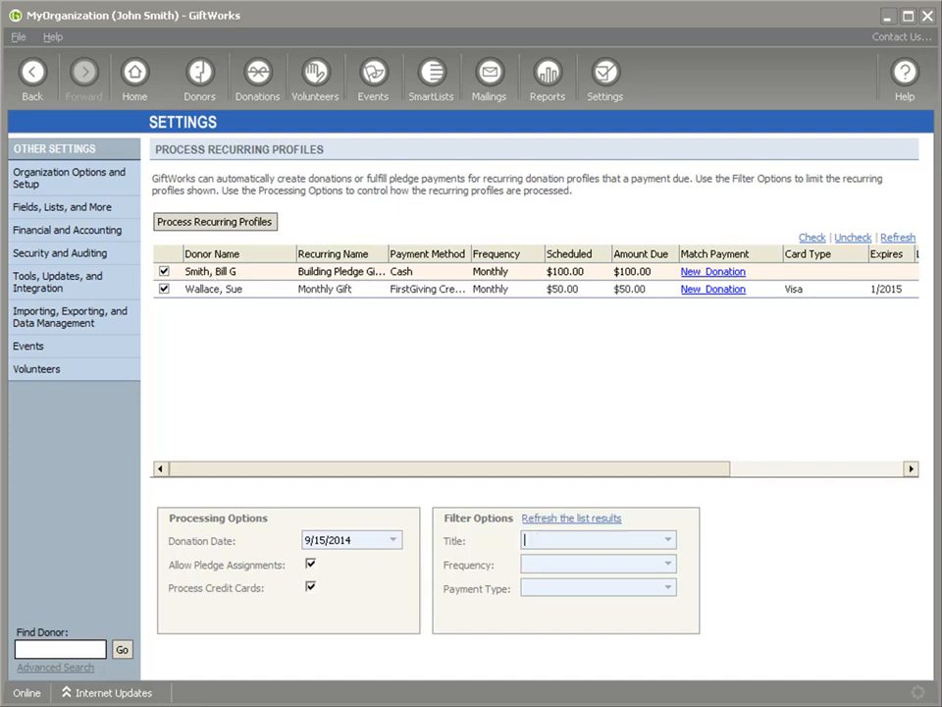
{"action": "left_click", "coordinate": [667, 564]}
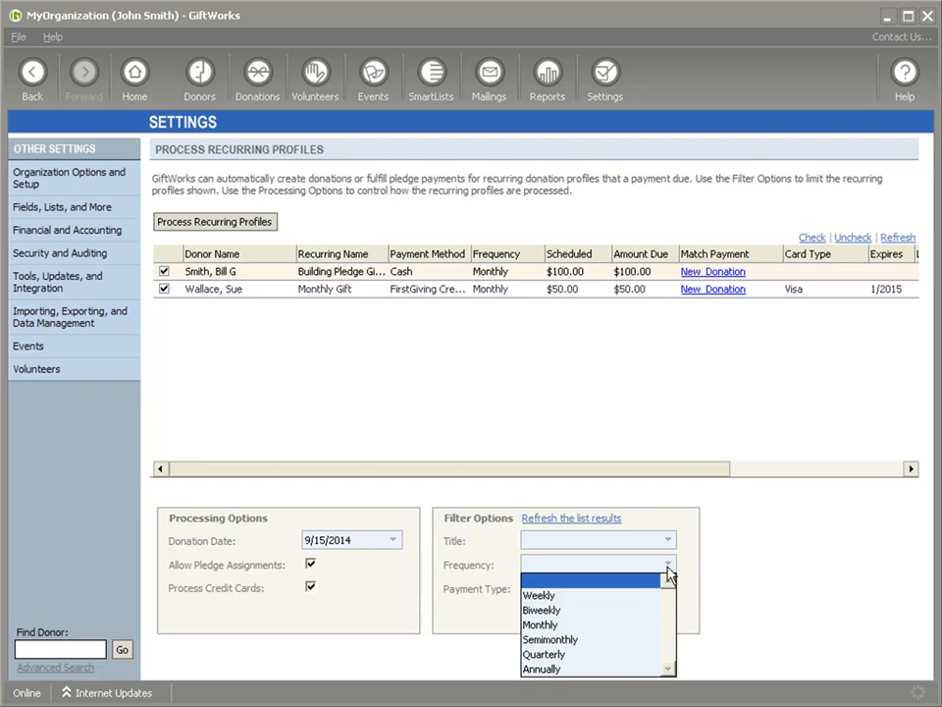
{"action": "left_click", "coordinate": [656, 564]}
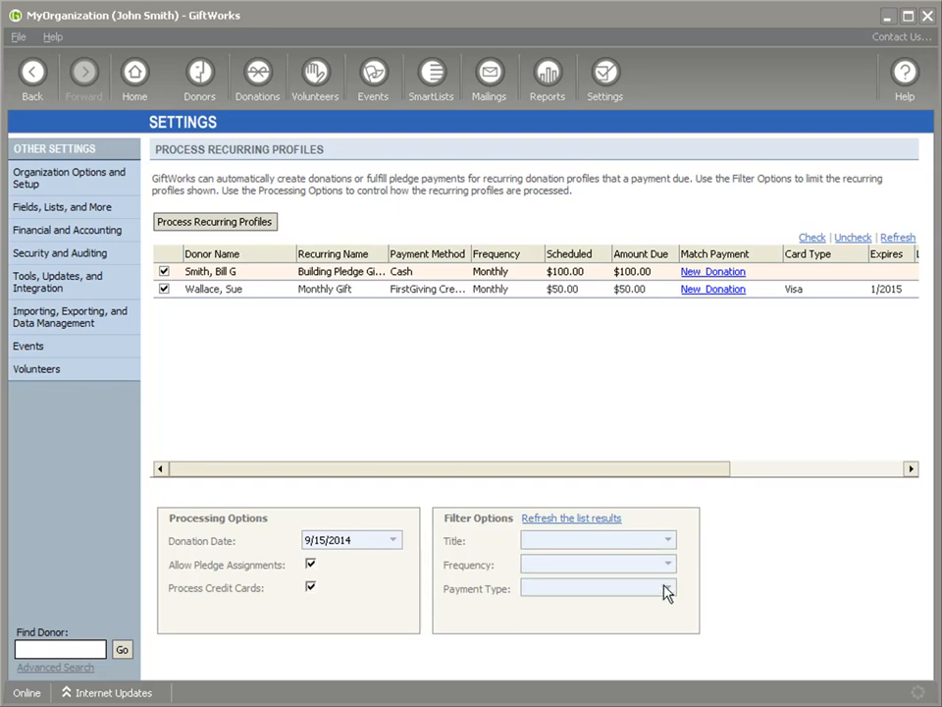
{"action": "left_click", "coordinate": [165, 290]}
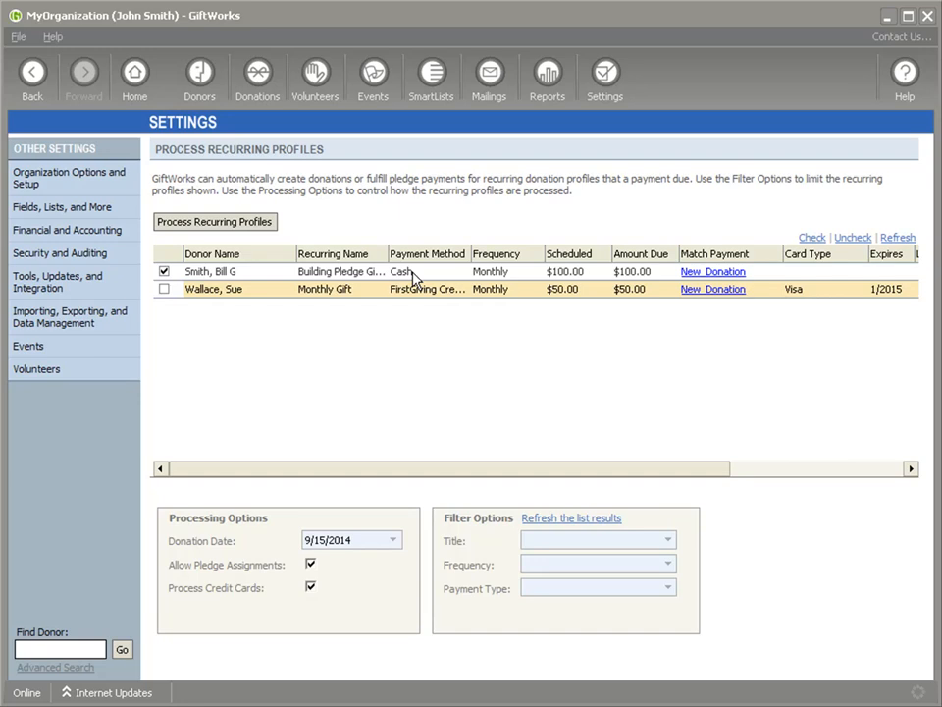
Process the checked $100 cash pledge profile, confirm with Yes, and scroll to view its Information column.
{"action": "left_click", "coordinate": [217, 229]}
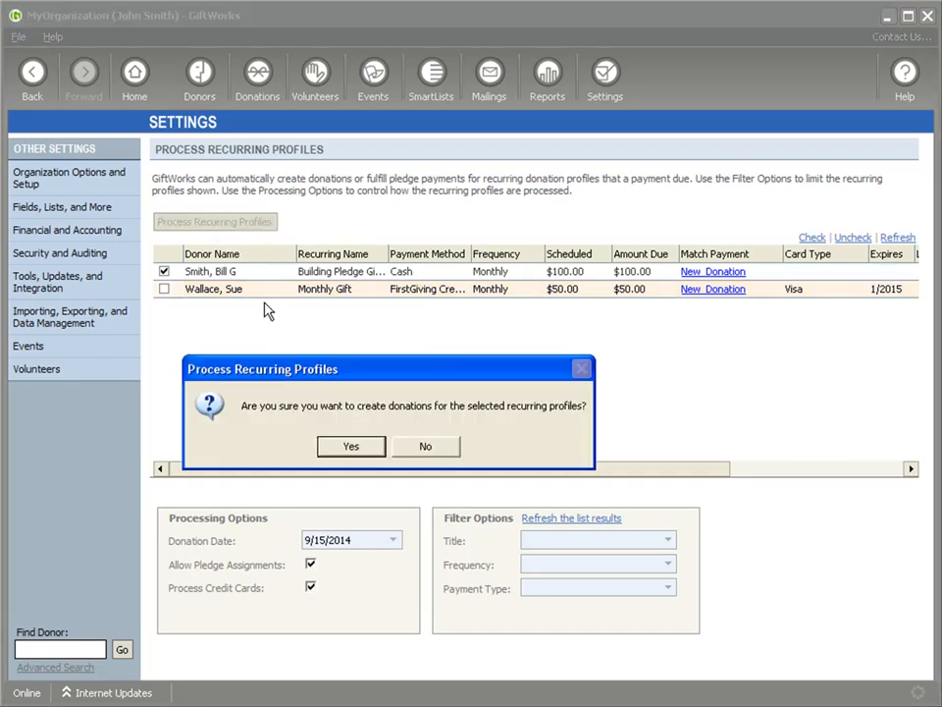
{"action": "left_click", "coordinate": [351, 447]}
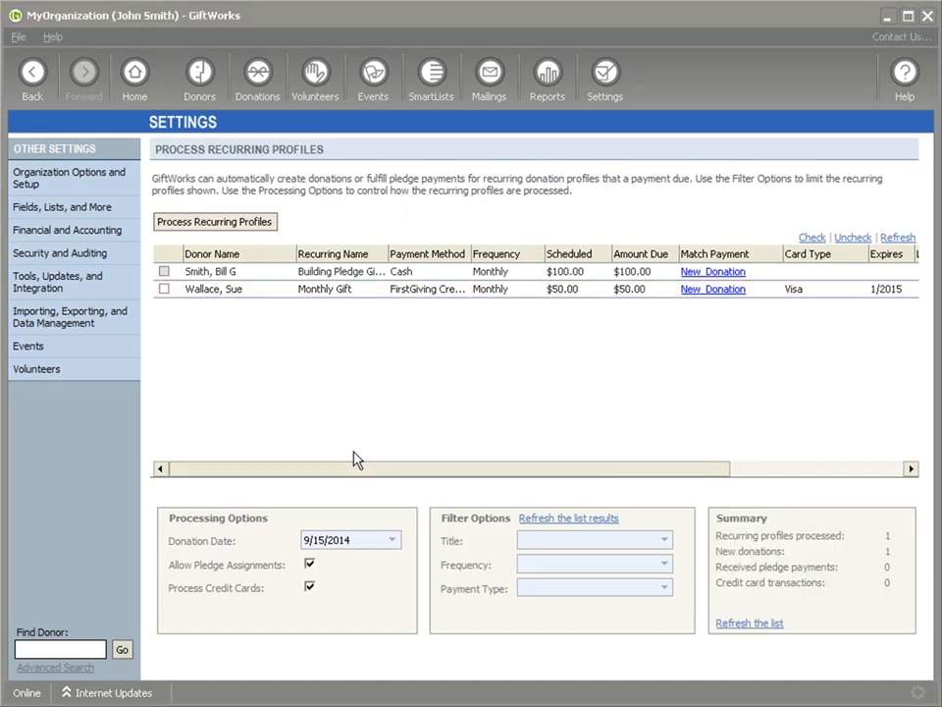
{"action": "left_click_drag", "start_coordinate": [506, 478], "coordinate": [799, 475]}
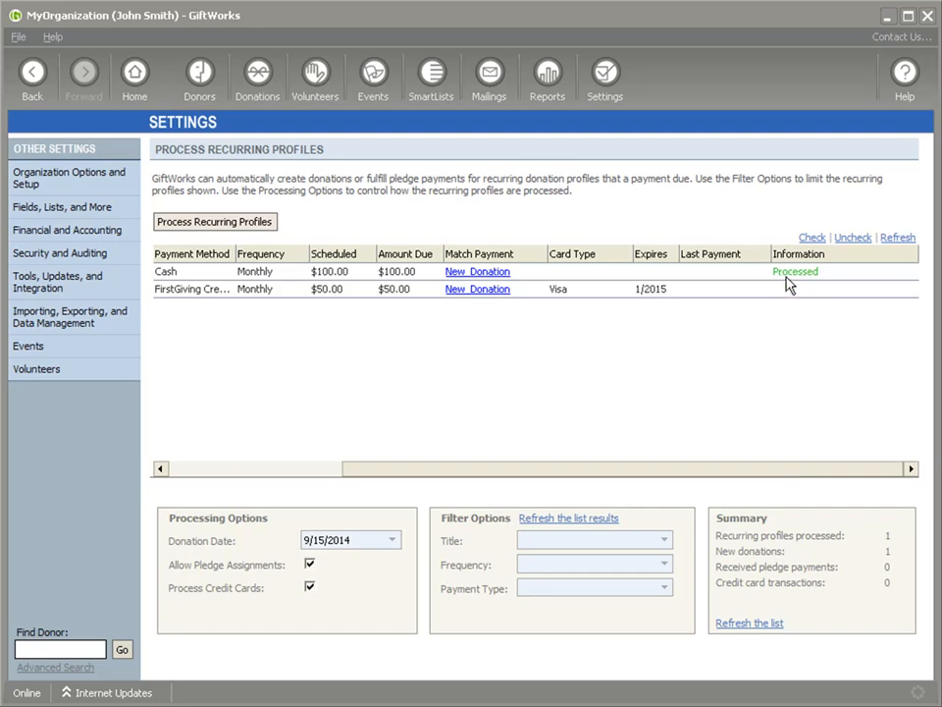
{"action": "left_click_drag", "start_coordinate": [563, 475], "coordinate": [289, 471]}
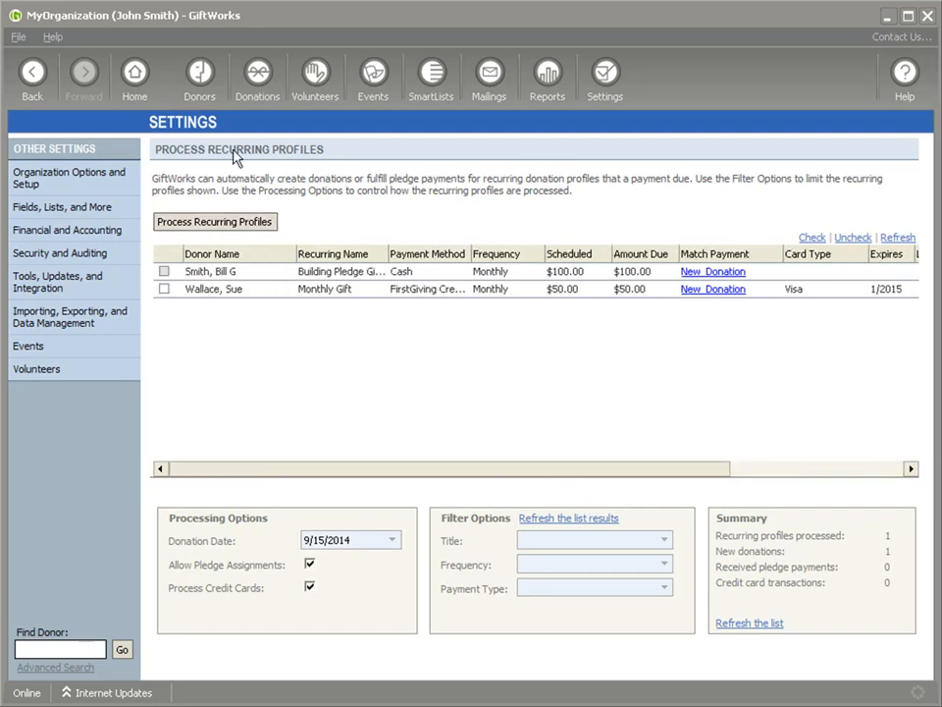
From the Donors dashboard, open the first donor's record and list their individual donations.
{"action": "left_click", "coordinate": [199, 73]}
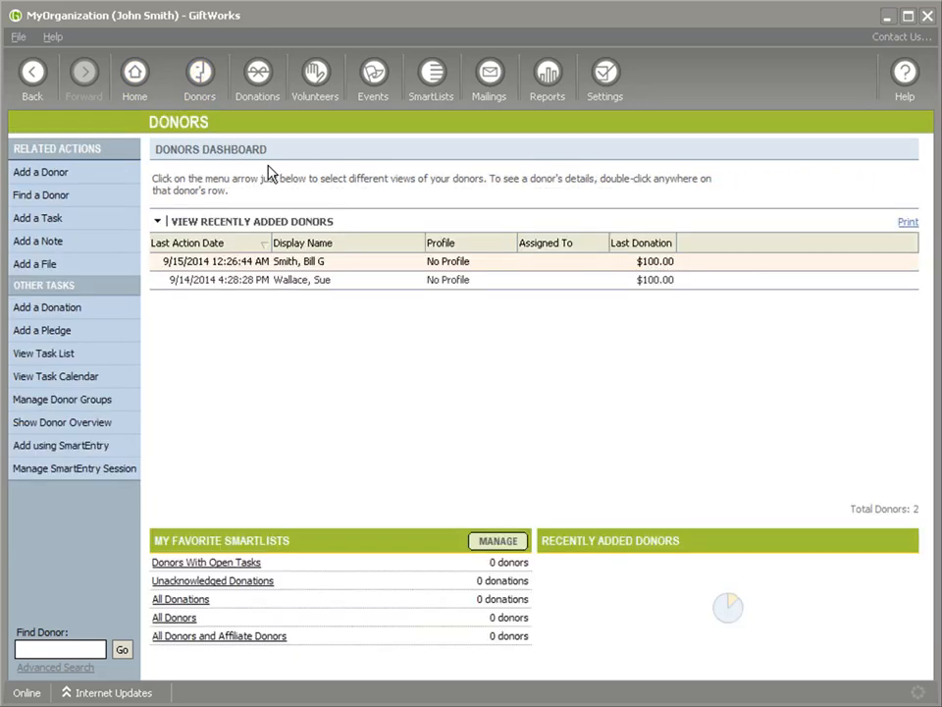
{"action": "left_click", "coordinate": [315, 263]}
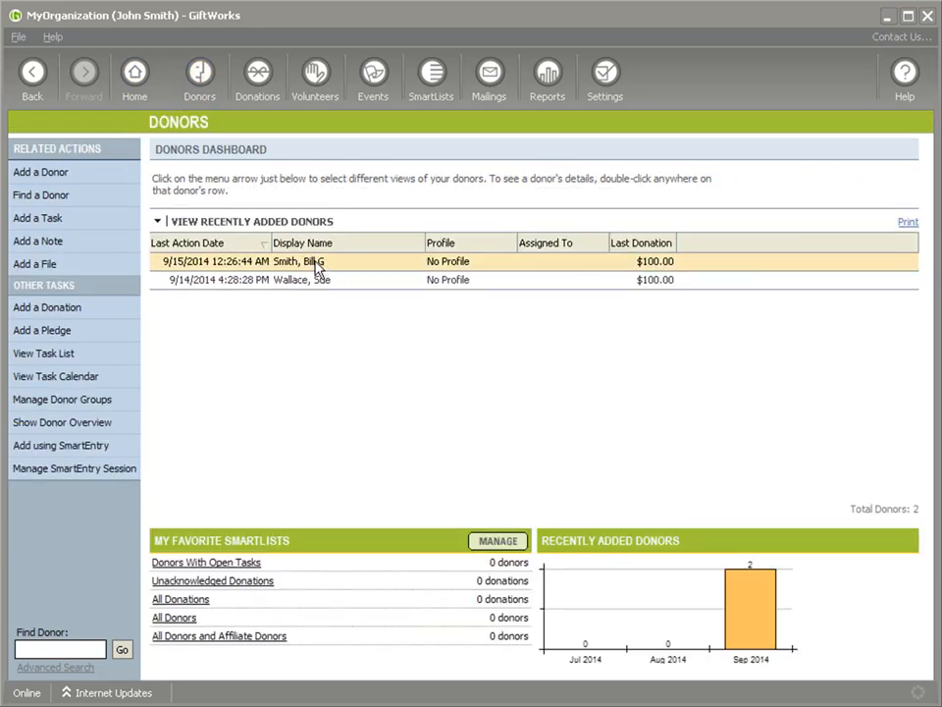
{"action": "double_click", "coordinate": [315, 263]}
{"action": "left_click", "coordinate": [637, 242]}
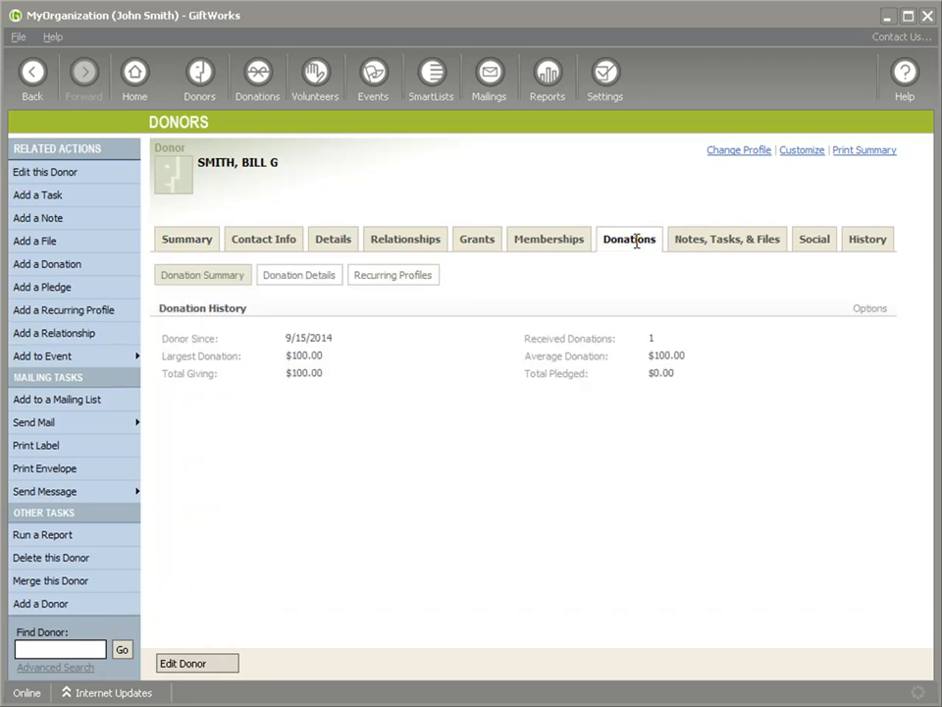
{"action": "left_click", "coordinate": [299, 279]}
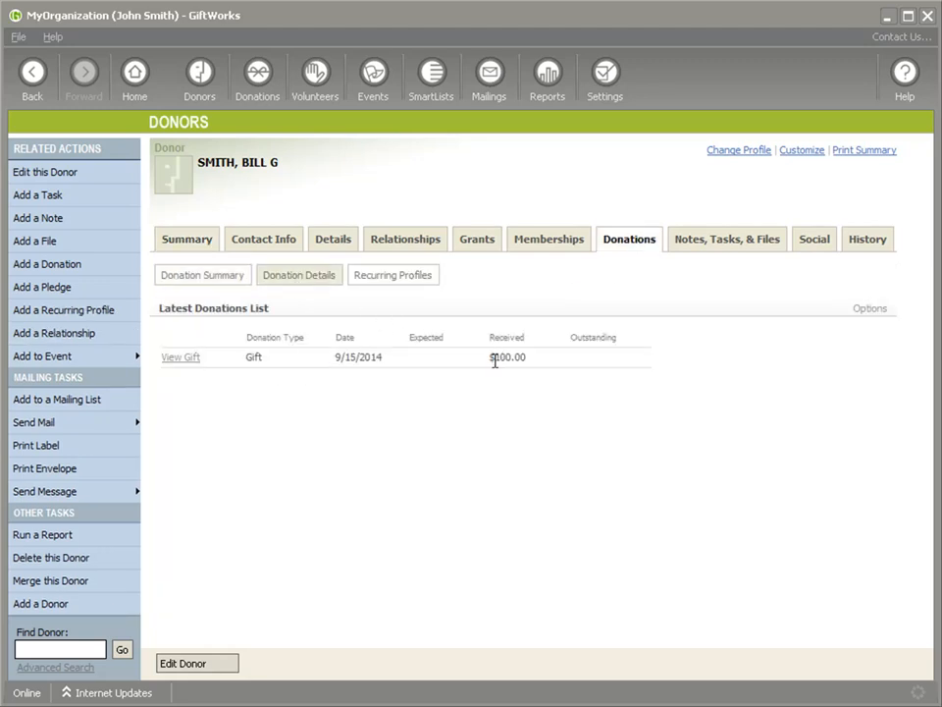
Check the new $100.00 gift dated 9/15/2014, glance at recurring profiles, and return to donation details.
{"action": "left_click_drag", "start_coordinate": [495, 359], "coordinate": [535, 381]}
{"action": "left_click_drag", "start_coordinate": [336, 357], "coordinate": [383, 381]}
{"action": "left_click", "coordinate": [402, 279]}
{"action": "left_click", "coordinate": [301, 274]}
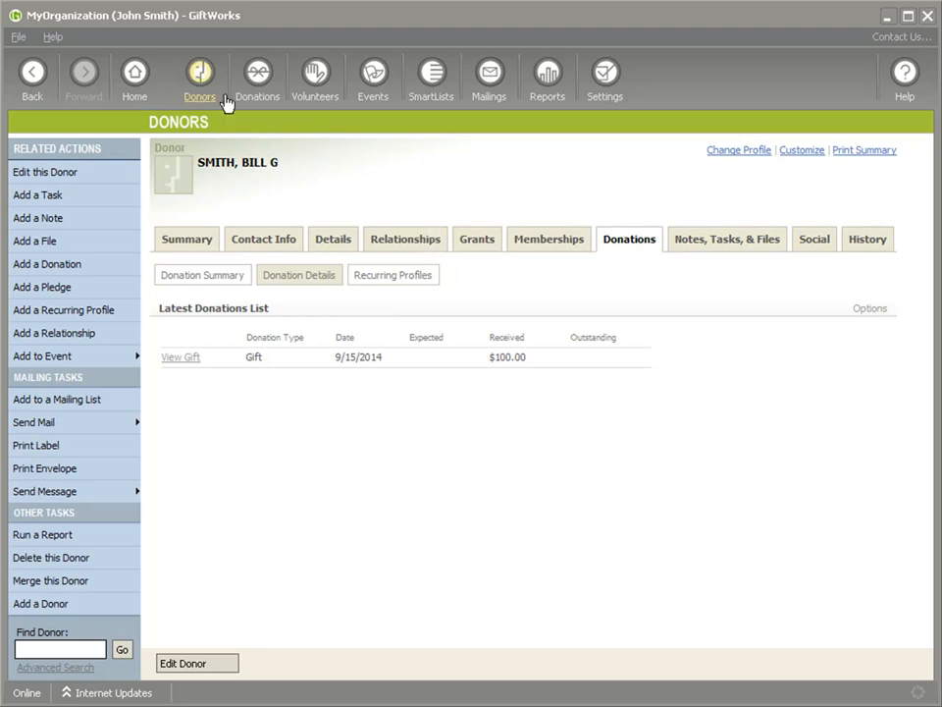
From the home page's due-payment reminder, open the Process Recurring Profiles list.
{"action": "left_click", "coordinate": [135, 73]}
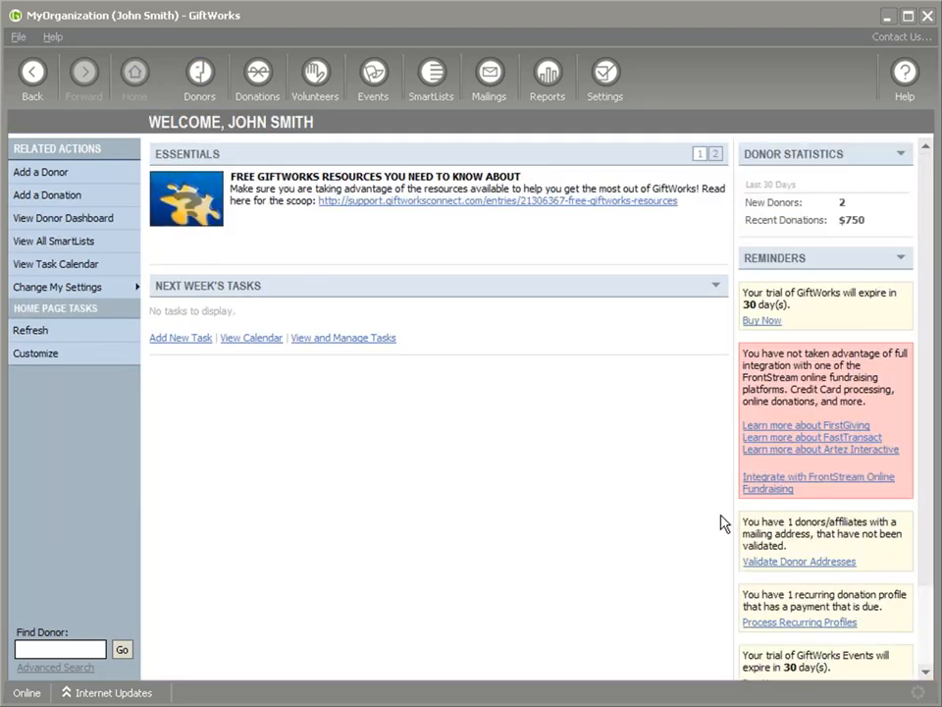
{"action": "scroll", "coordinate": [783, 530], "scroll_direction": "down", "scroll_amount": 1}
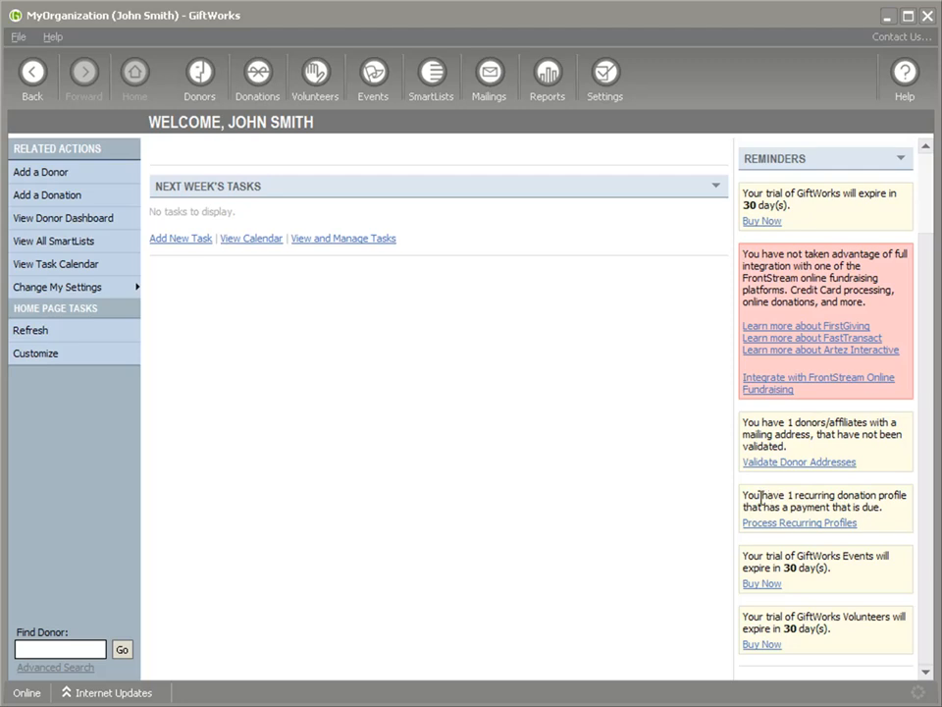
{"action": "left_click_drag", "start_coordinate": [765, 496], "coordinate": [846, 507]}
{"action": "left_click", "coordinate": [842, 517]}
{"action": "left_click", "coordinate": [772, 523]}
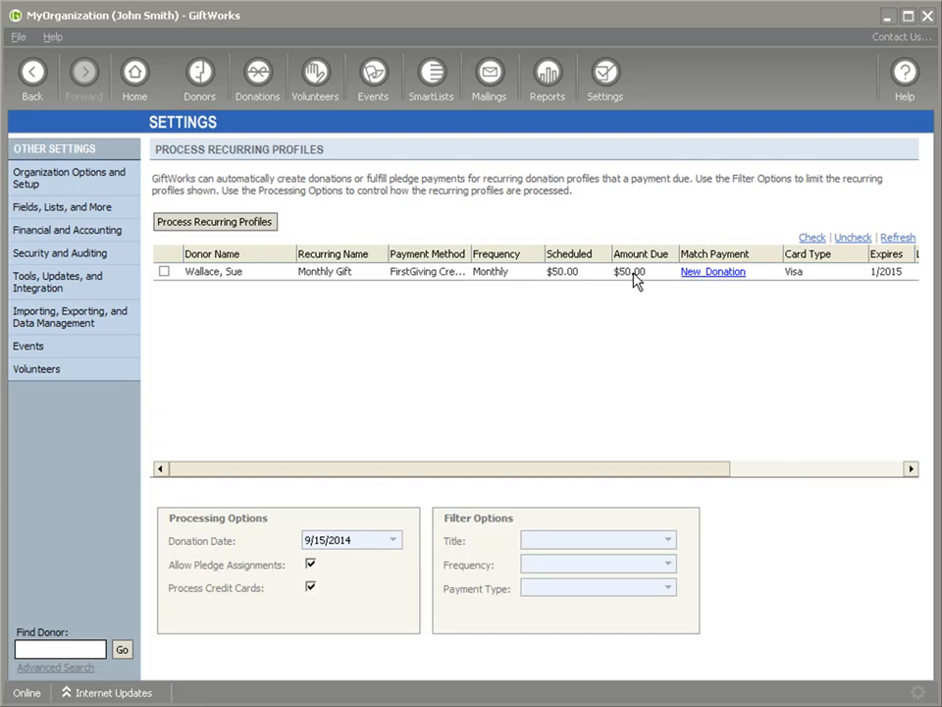
Check the $50 Monthly Gift profile, process it with Yes, and review the Information column.
{"action": "left_click_drag", "start_coordinate": [602, 471], "coordinate": [572, 475]}
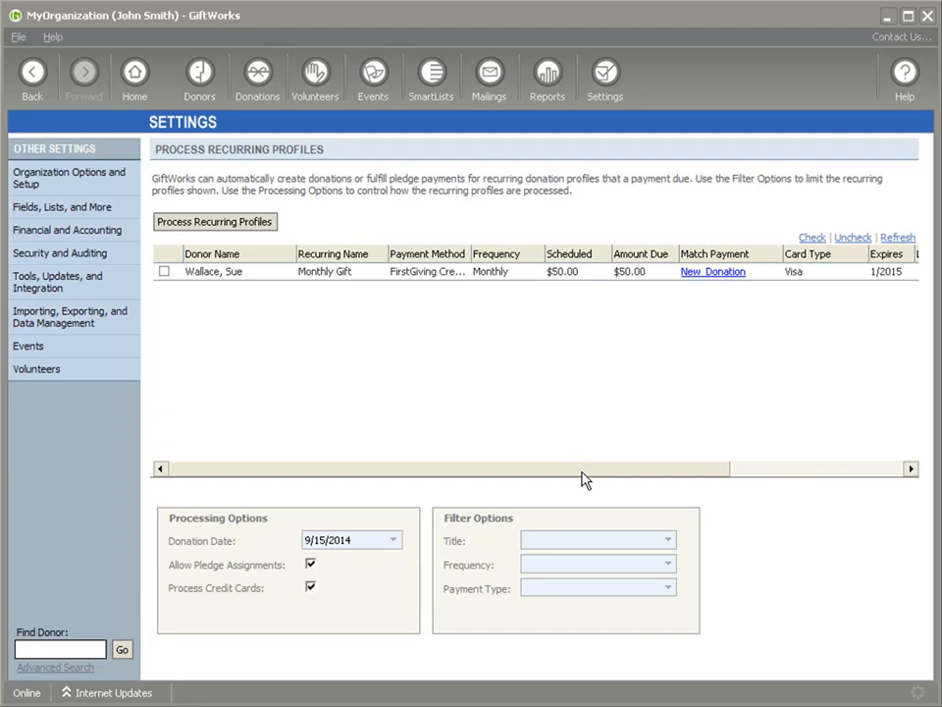
{"action": "left_click", "coordinate": [164, 272]}
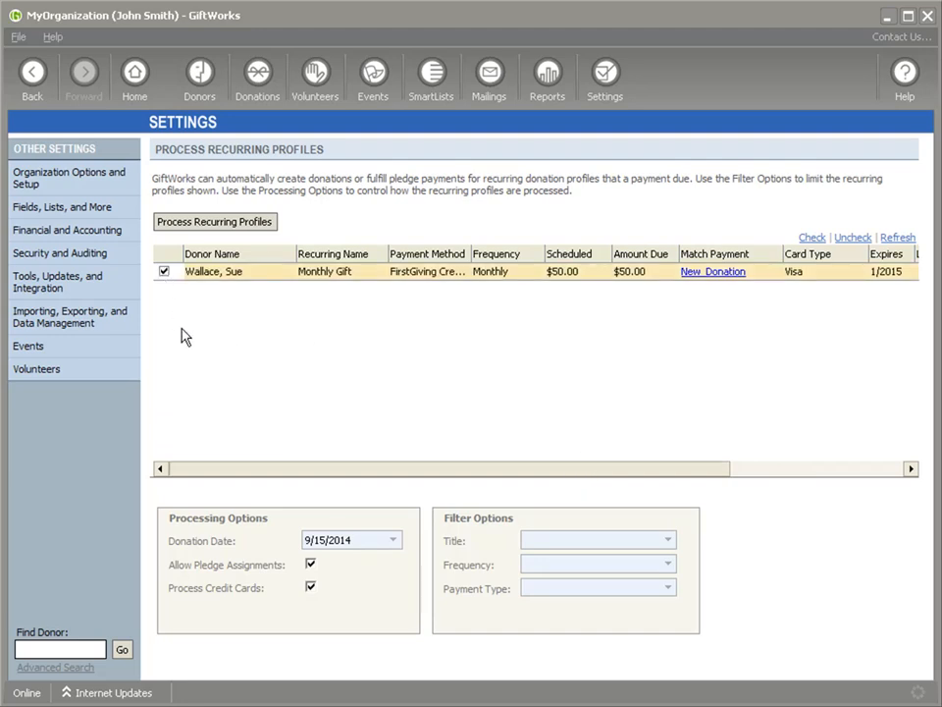
{"action": "left_click", "coordinate": [223, 223]}
{"action": "left_click", "coordinate": [353, 447]}
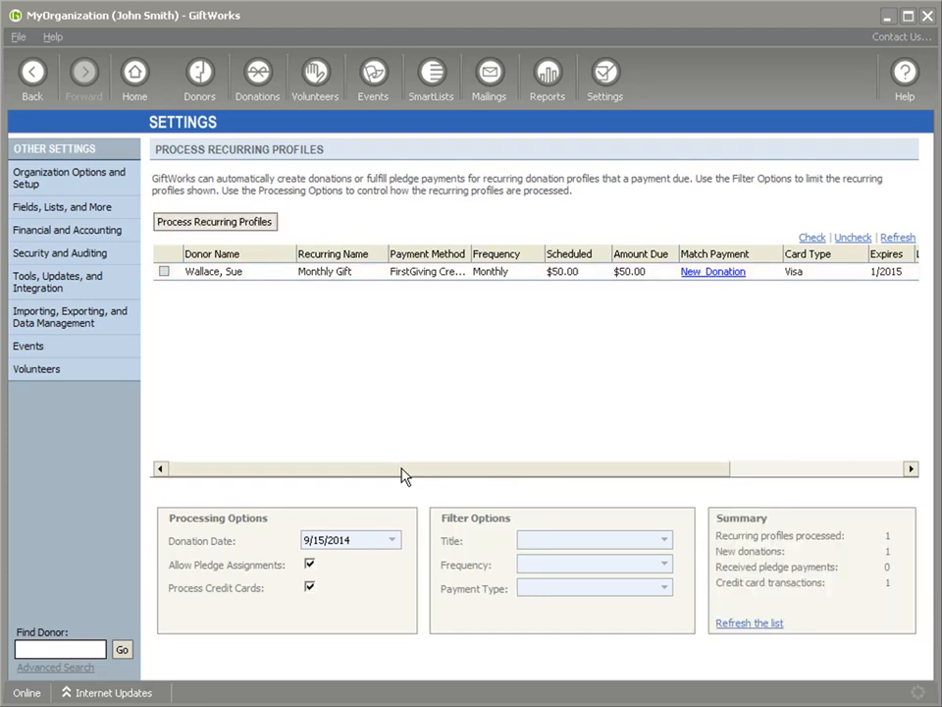
{"action": "left_click_drag", "start_coordinate": [402, 476], "coordinate": [606, 478]}
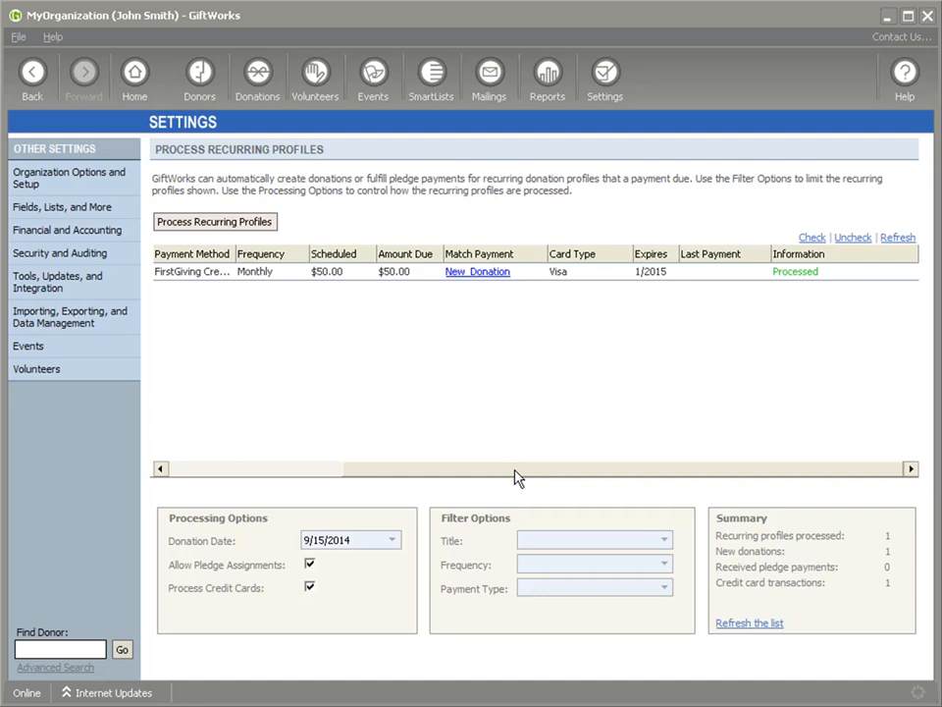
{"action": "left_click_drag", "start_coordinate": [517, 478], "coordinate": [368, 475]}
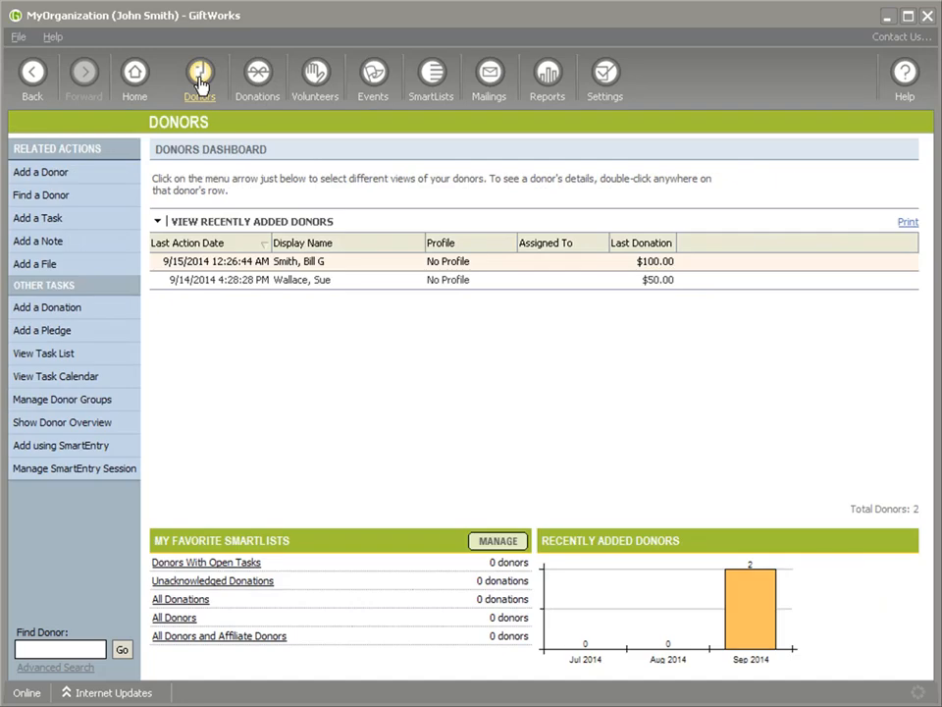
Open the second donor's donation details and highlight the new $50.00 received amount.
{"action": "double_click", "coordinate": [327, 284]}
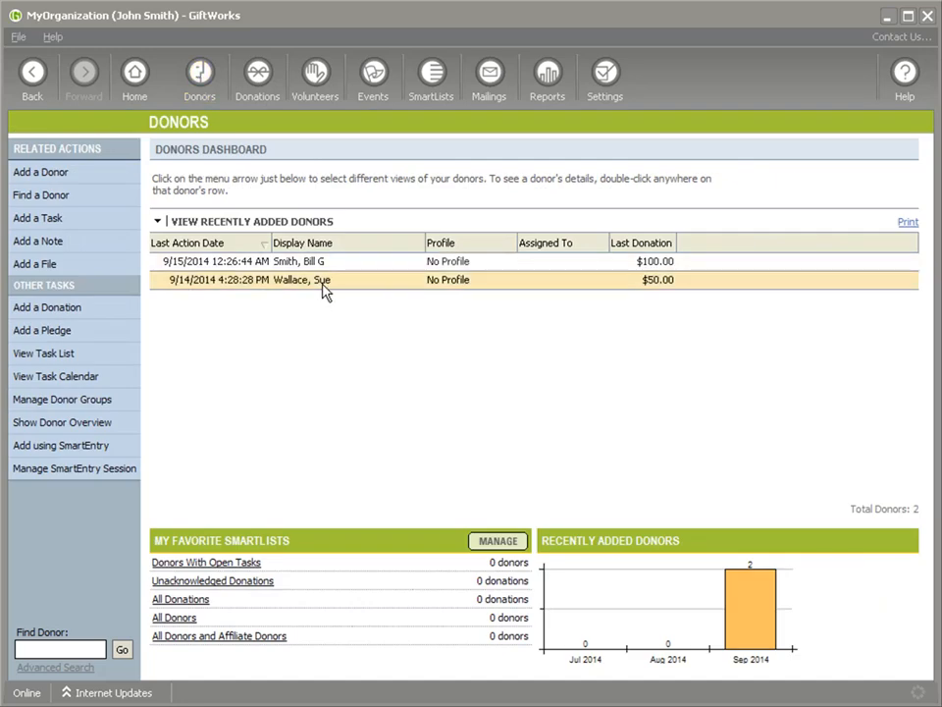
{"action": "left_click", "coordinate": [643, 252]}
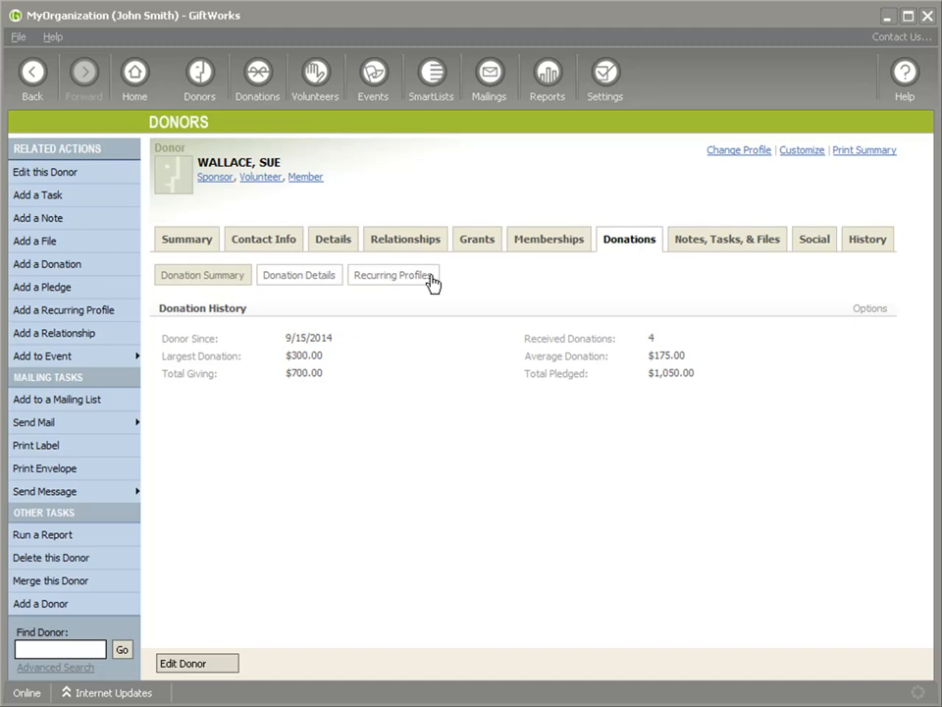
{"action": "left_click", "coordinate": [309, 281]}
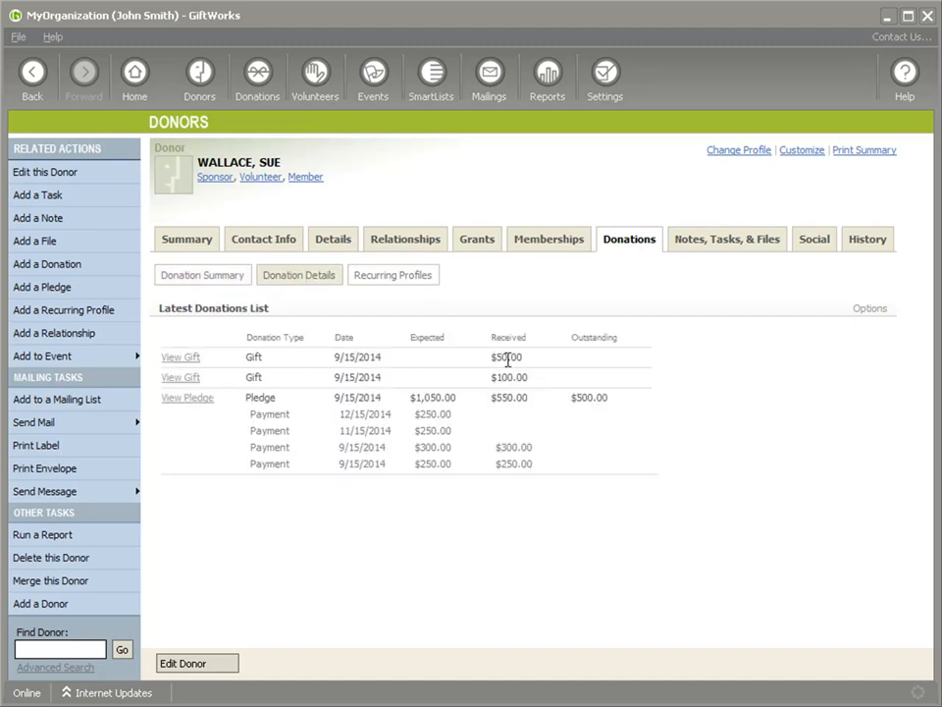
{"action": "left_click_drag", "start_coordinate": [495, 357], "coordinate": [549, 359]}
Return to the Donors dashboard showing last donations of $100.00 and $50.00.
{"action": "left_click", "coordinate": [199, 79]}
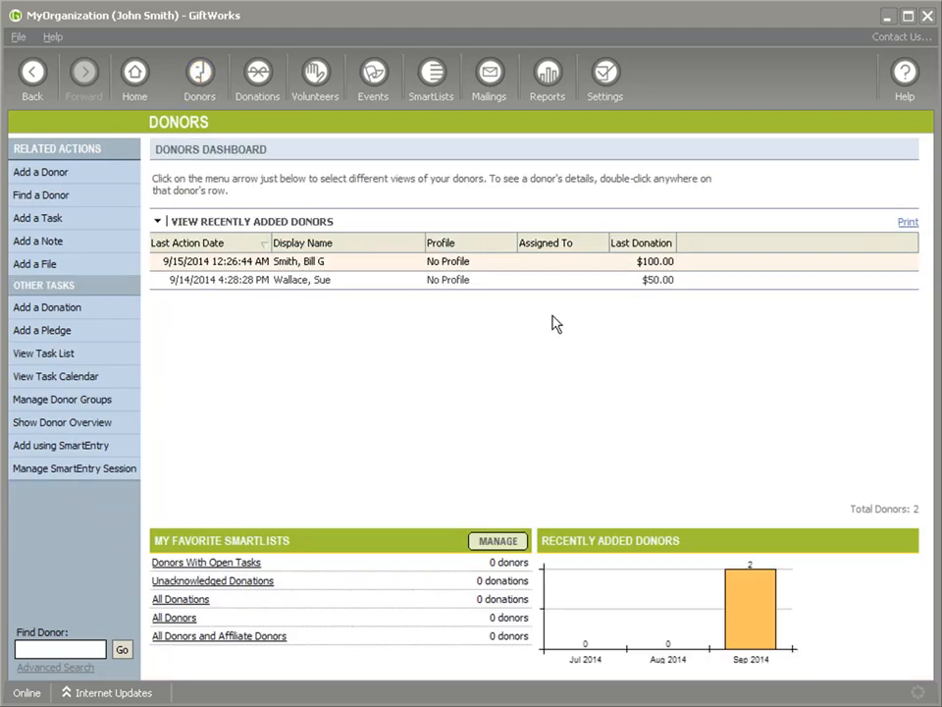